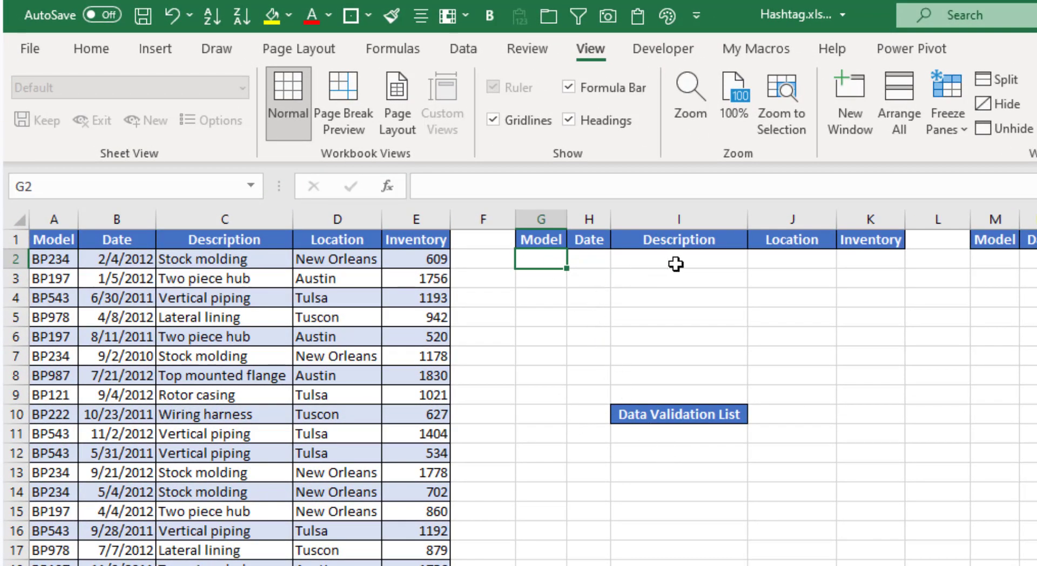
- Enter =FILTER(Inventory,Inventory[Description]="stock molding") in G2 to spill six rows into G2:K7
{"action": "left_click", "coordinate": [221, 453]}
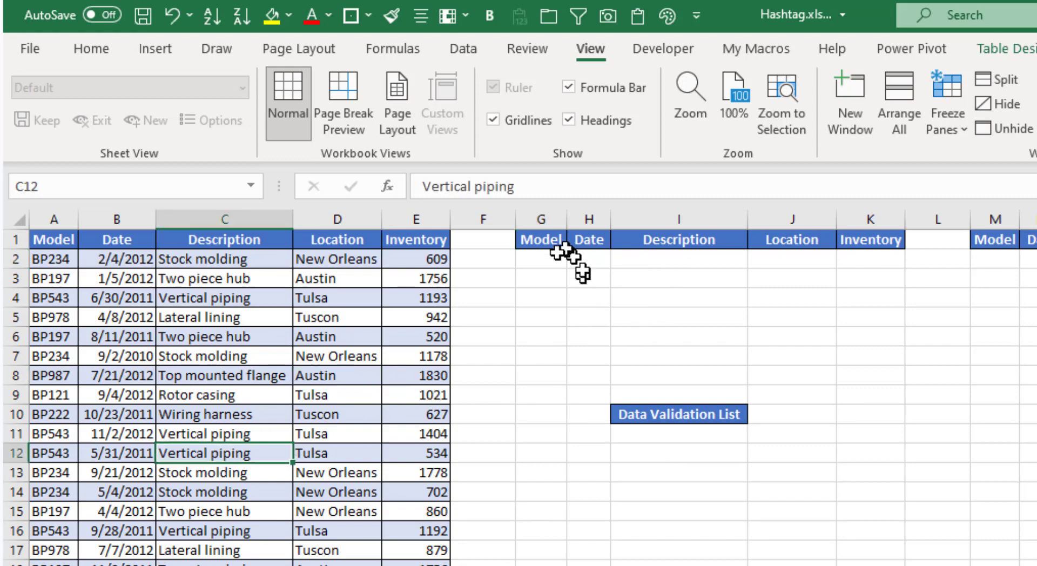
{"action": "left_click", "coordinate": [543, 266]}
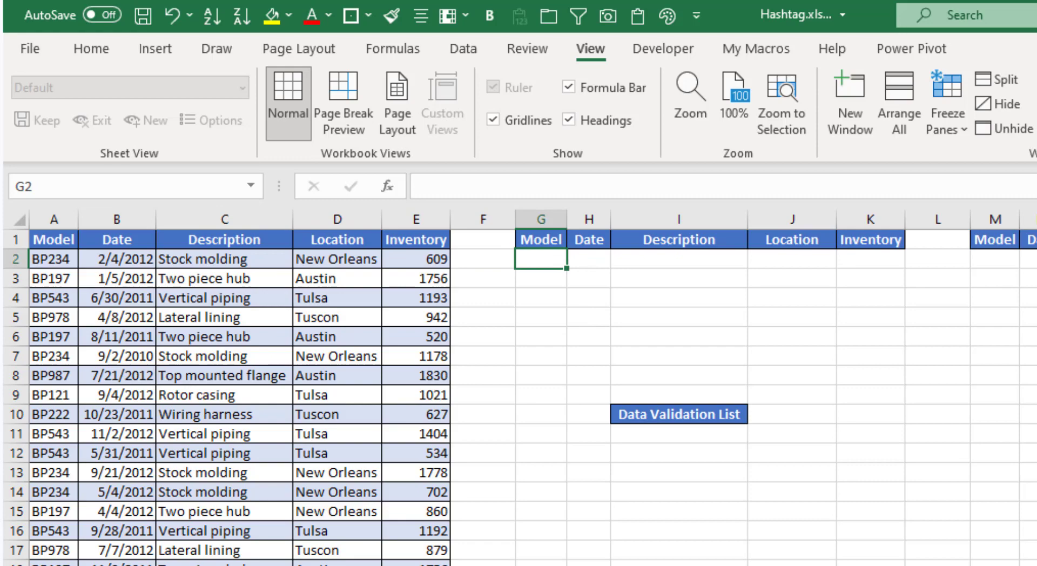
{"action": "type", "text": "=fil"}
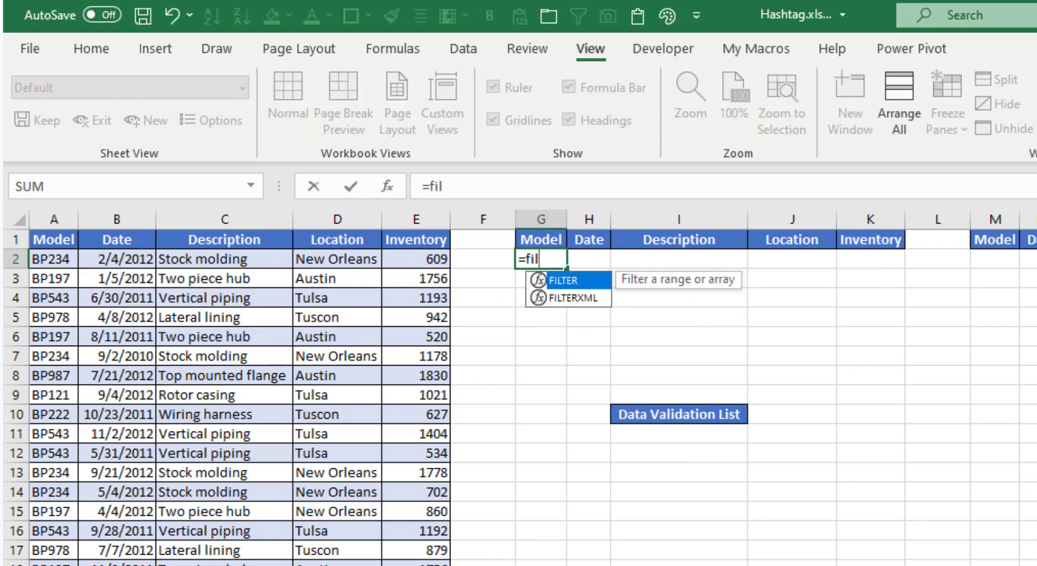
{"action": "key", "text": "Tab"}
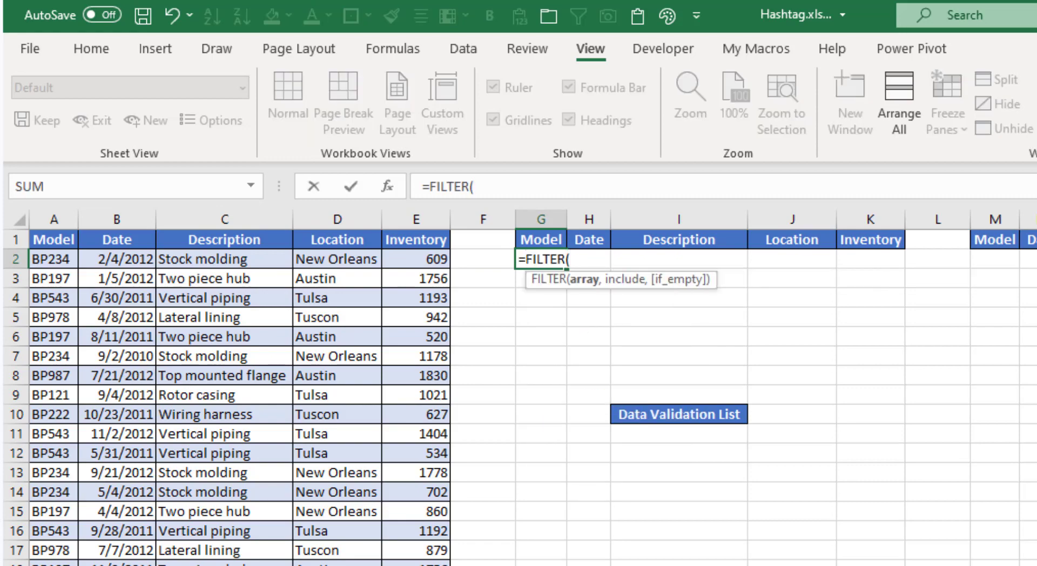
{"action": "type", "text": "inv"}
{"action": "key", "text": "Tab"}
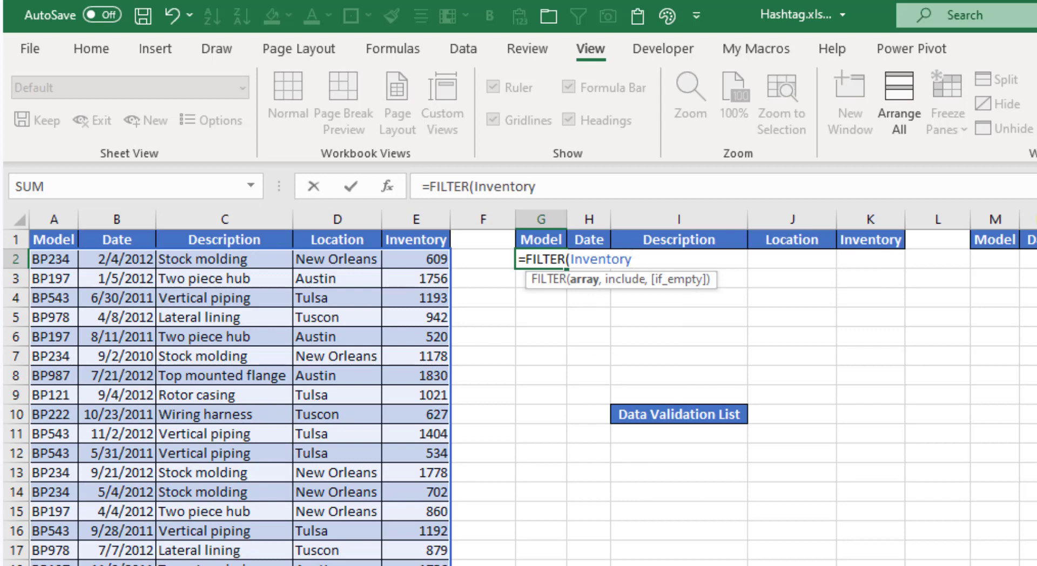
{"action": "type", "text": ","}
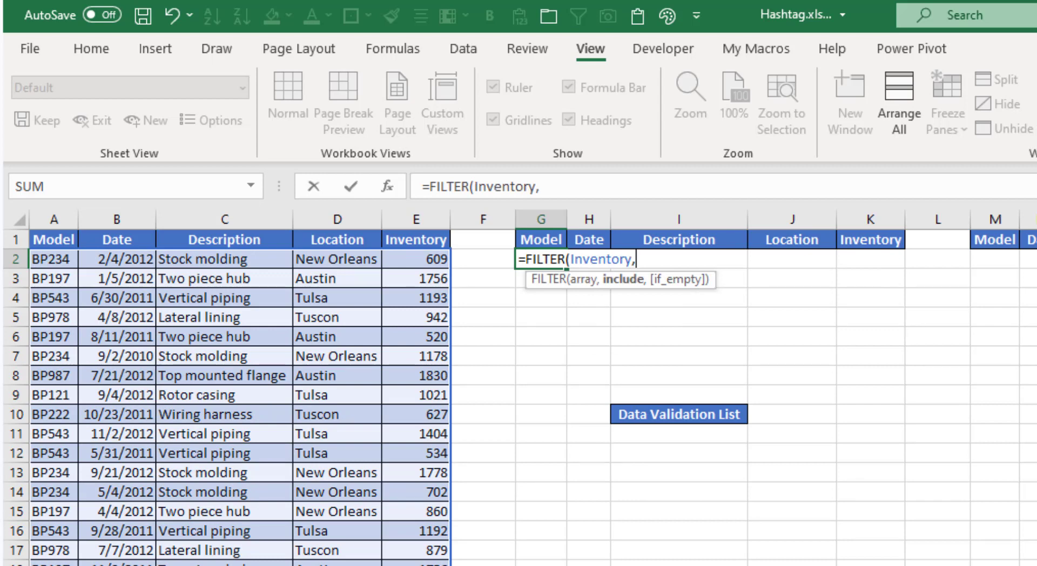
{"action": "type", "text": "inv"}
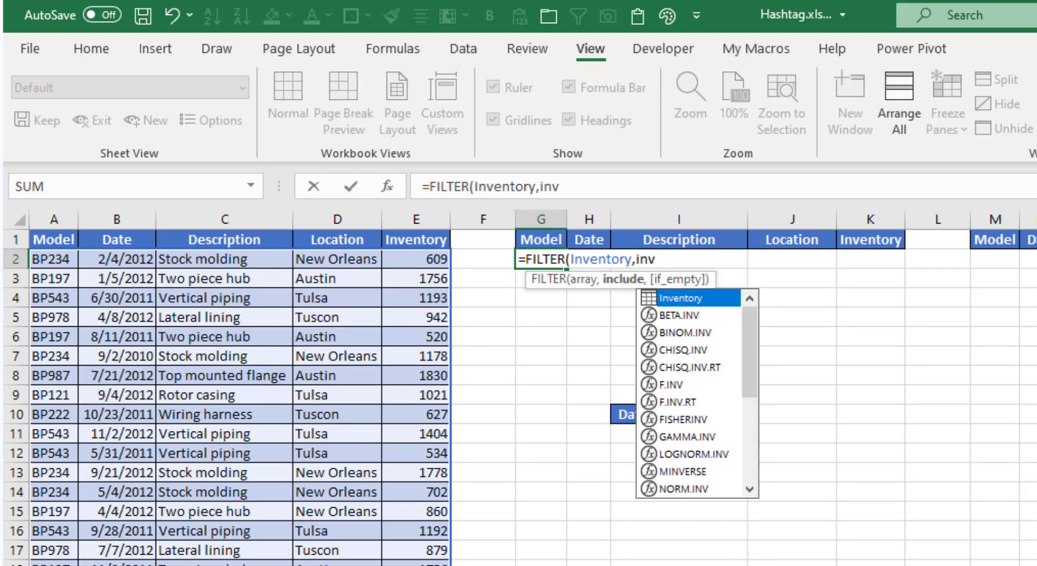
{"action": "key", "text": "Tab"}
{"action": "type", "text": "["}
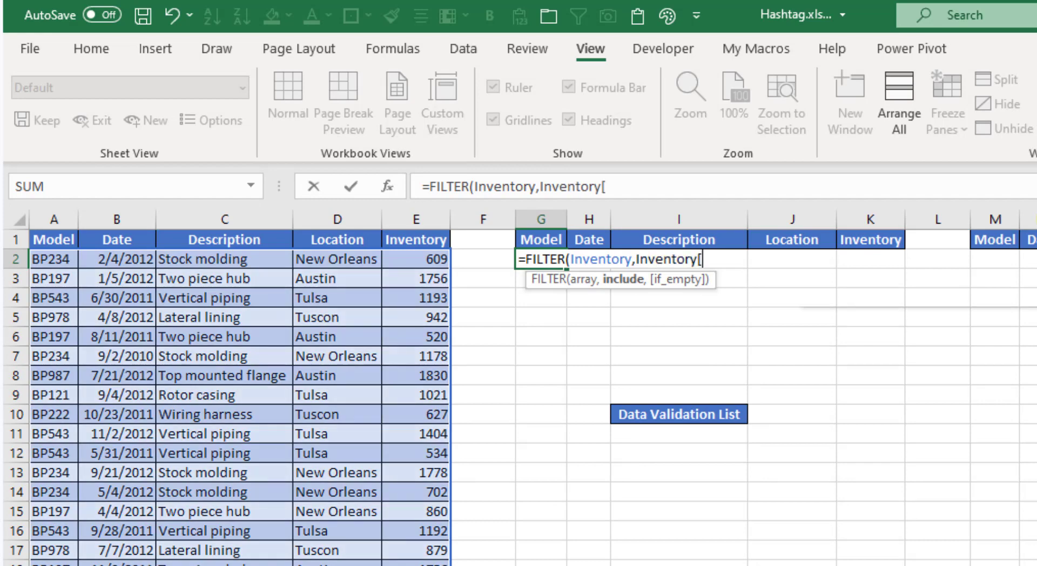
{"action": "type", "text": "de"}
{"action": "key", "text": "Tab"}
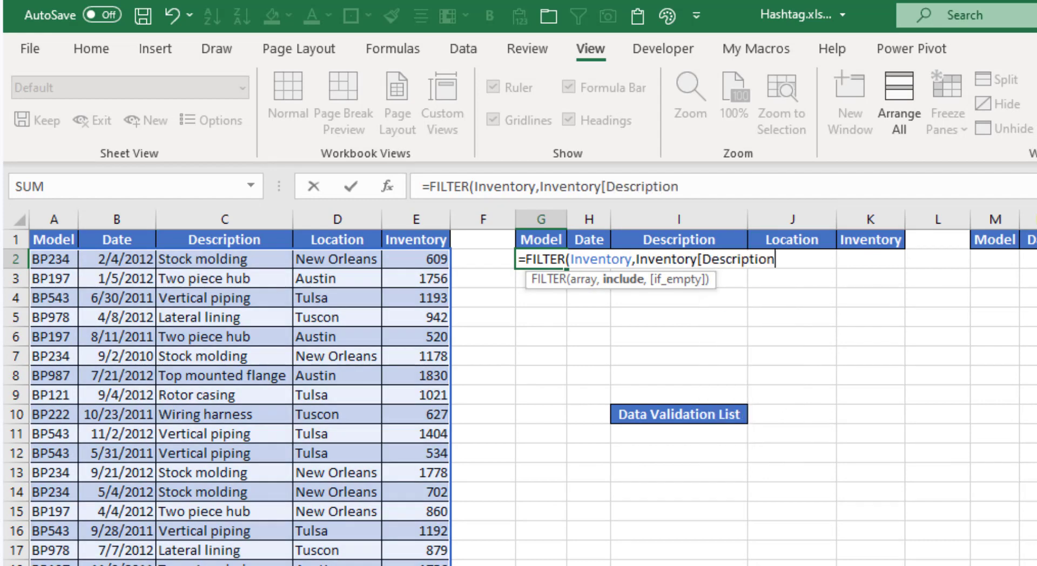
{"action": "type", "text": "]"}
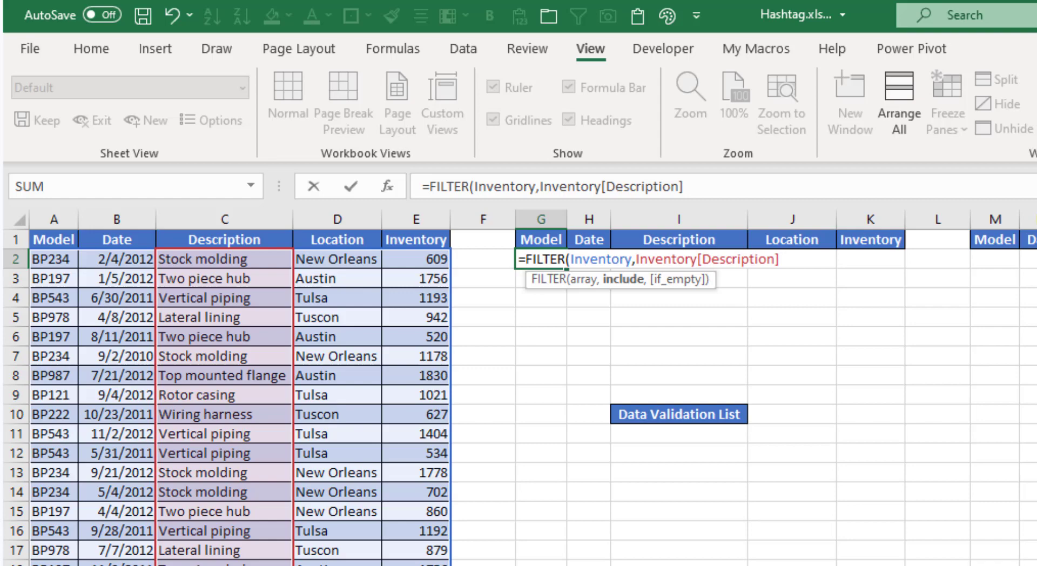
{"action": "type", "text": "=\"stock"}
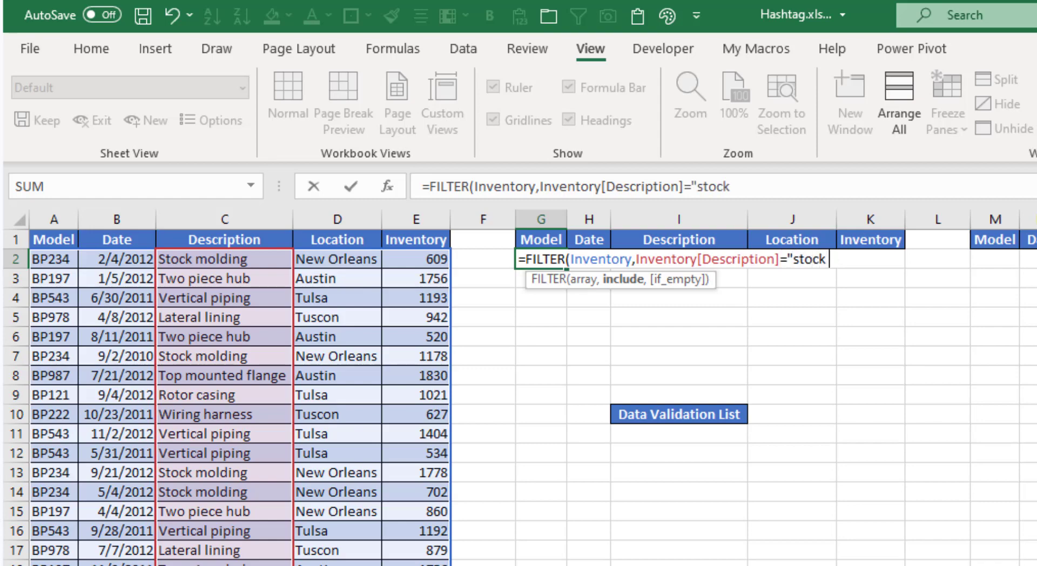
{"action": "type", "text": " moldi"}
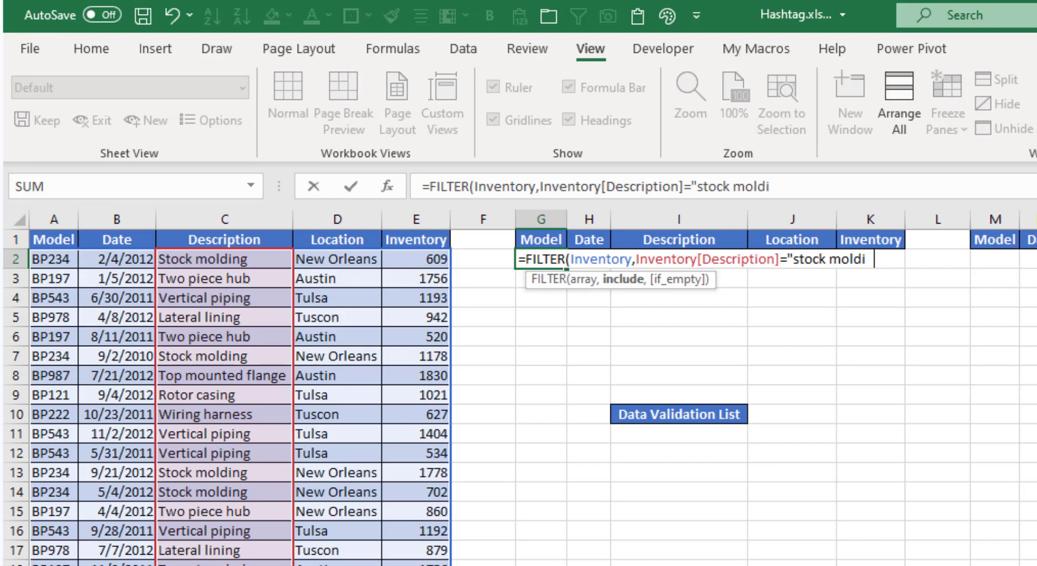
{"action": "type", "text": "ng\")"}
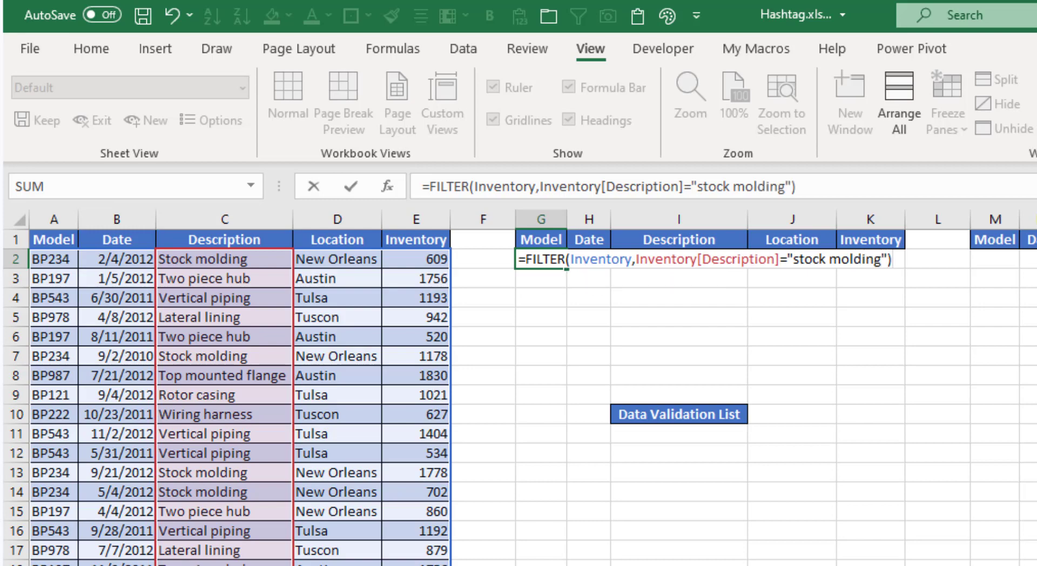
{"action": "key", "text": "Return"}
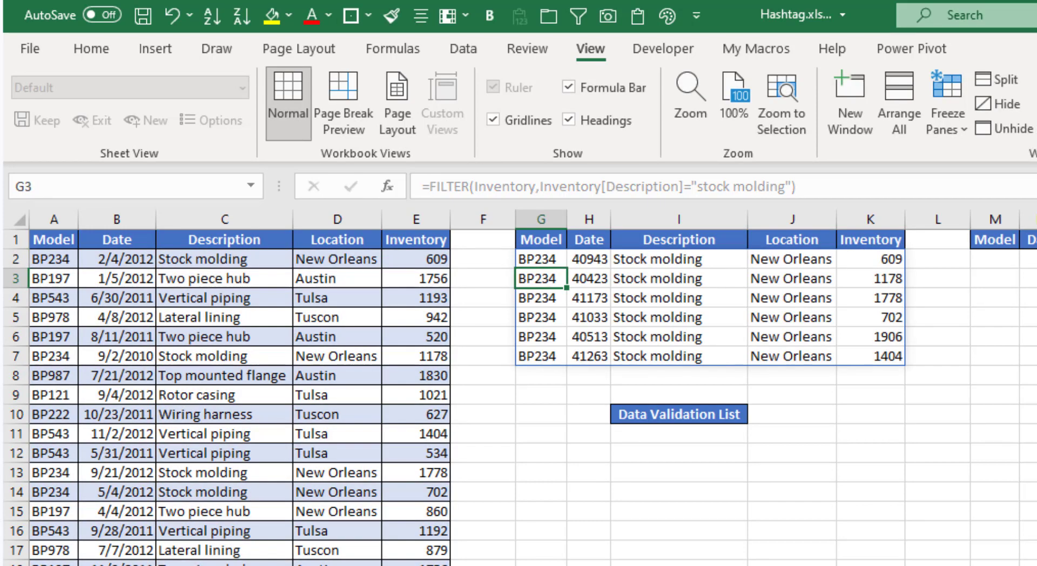
{"action": "left_click", "coordinate": [540, 258]}
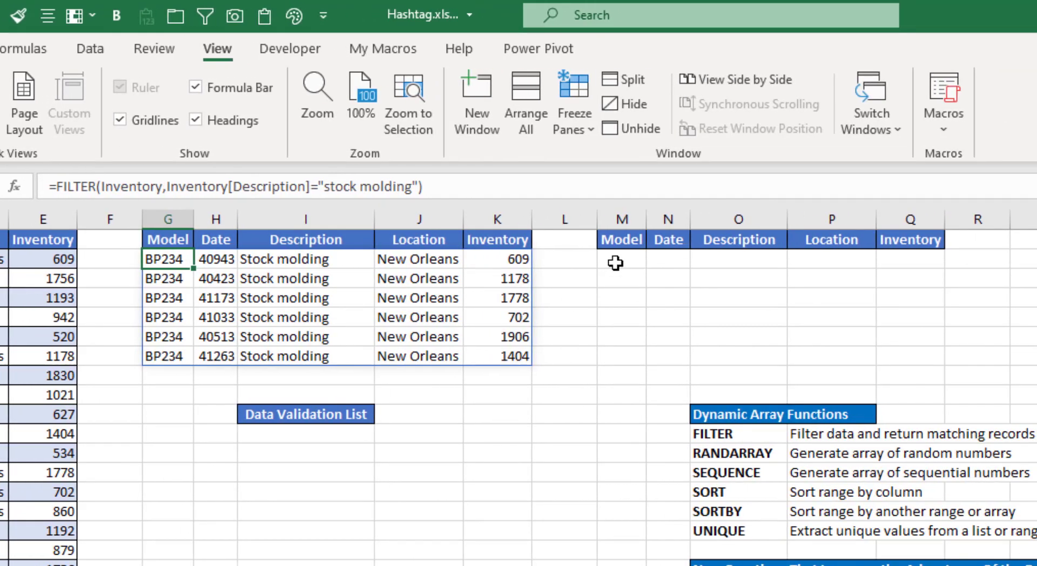
- Put =G2 in M2, then change it to =G2# to mirror the whole spill range
{"action": "left_click", "coordinate": [988, 263]}
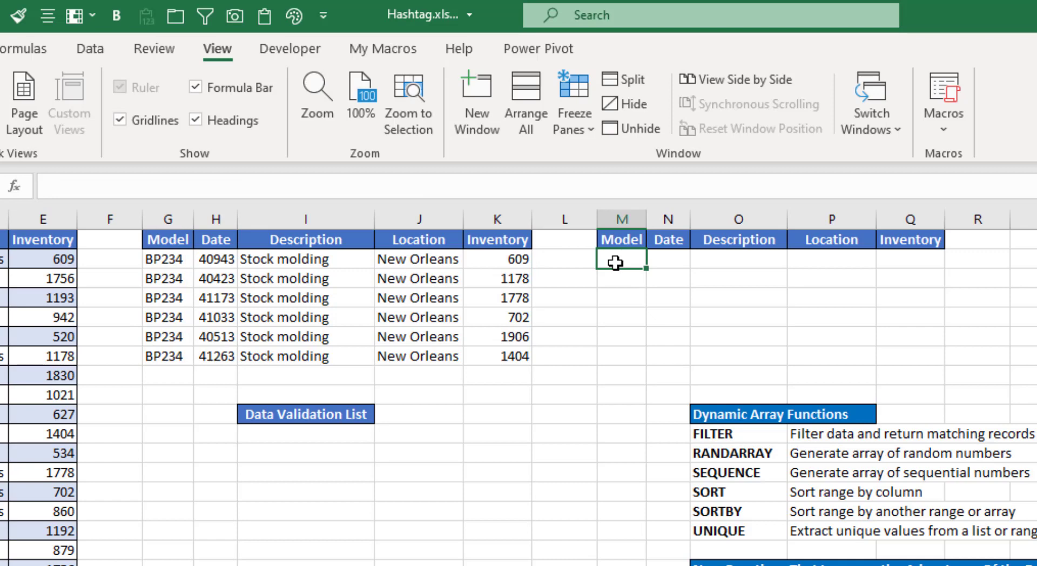
{"action": "type", "text": "="}
{"action": "left_click", "coordinate": [160, 265]}
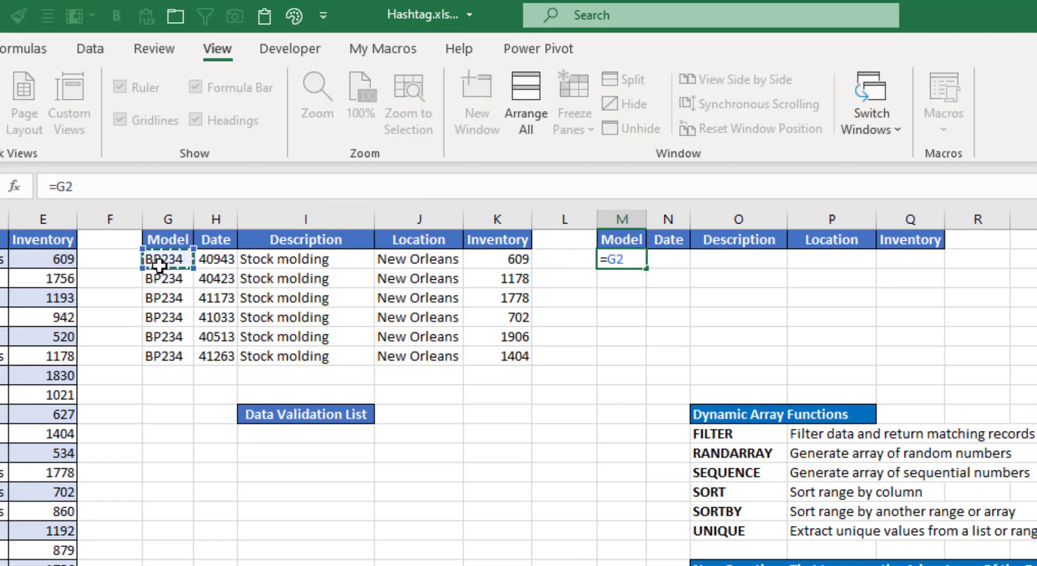
{"action": "key", "text": "ctrl+Return"}
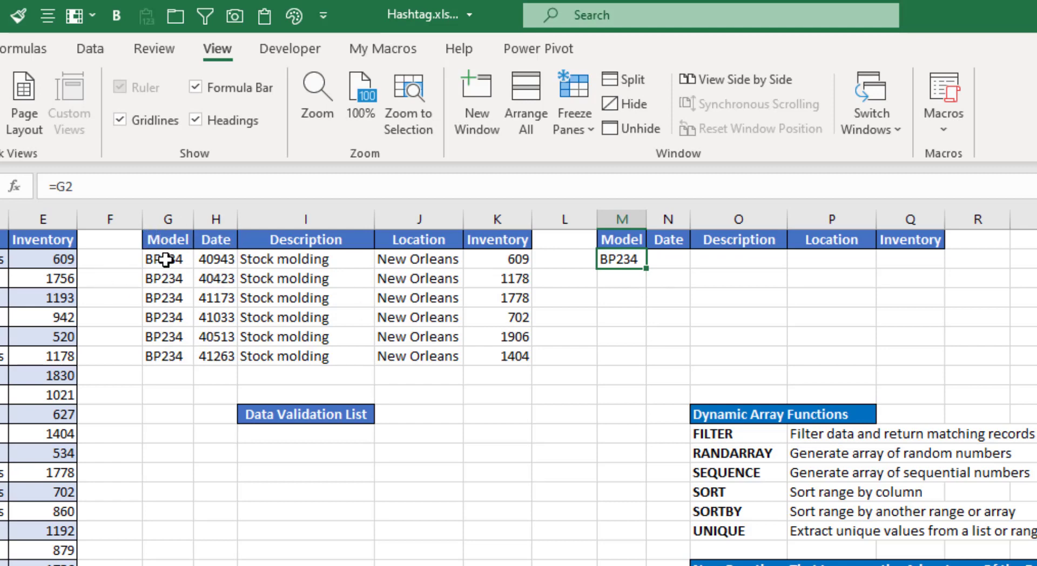
{"action": "left_click", "coordinate": [100, 186]}
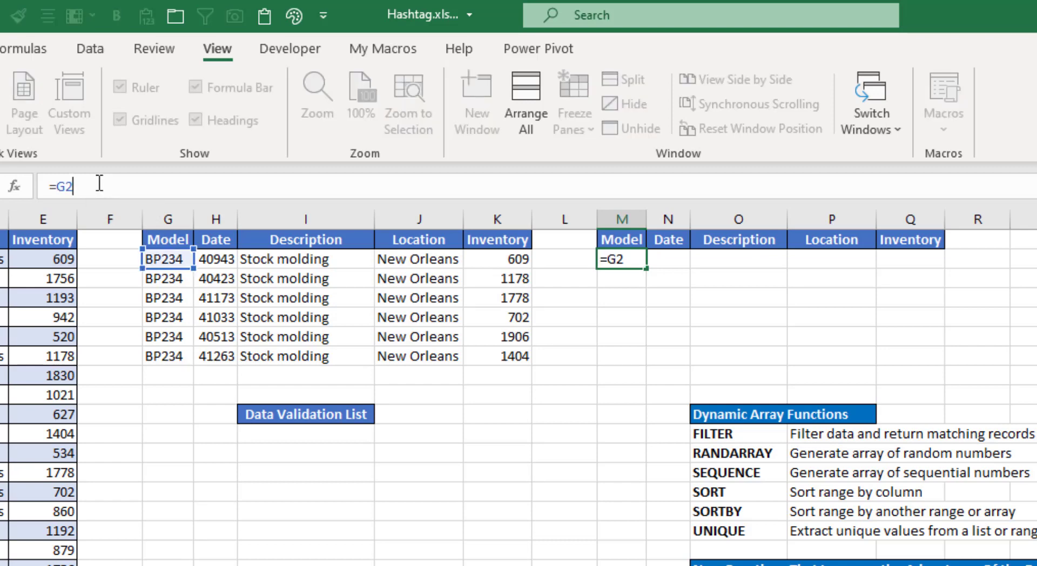
{"action": "type", "text": "#"}
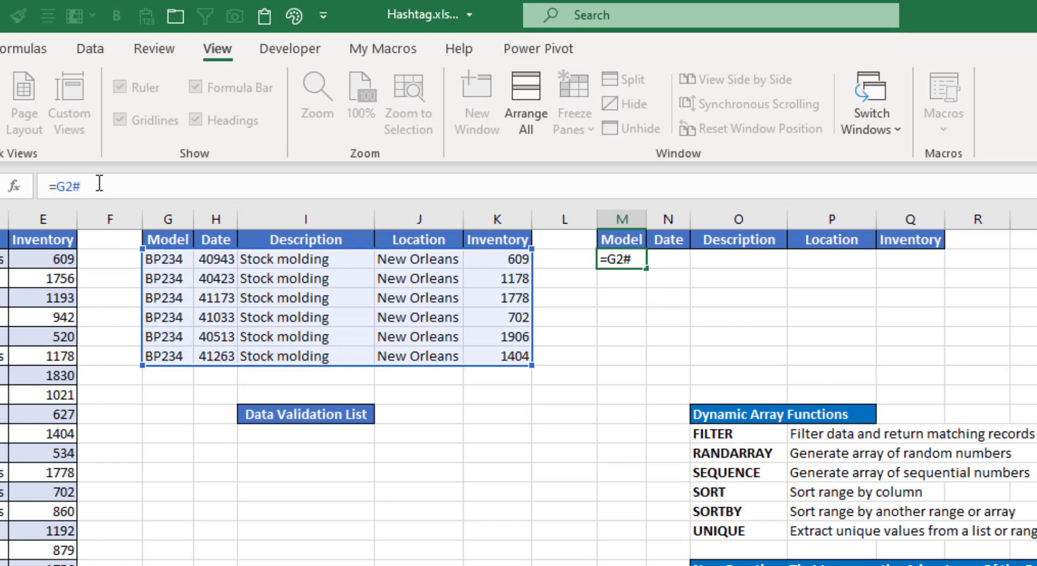
{"action": "key", "text": "ctrl+Return"}
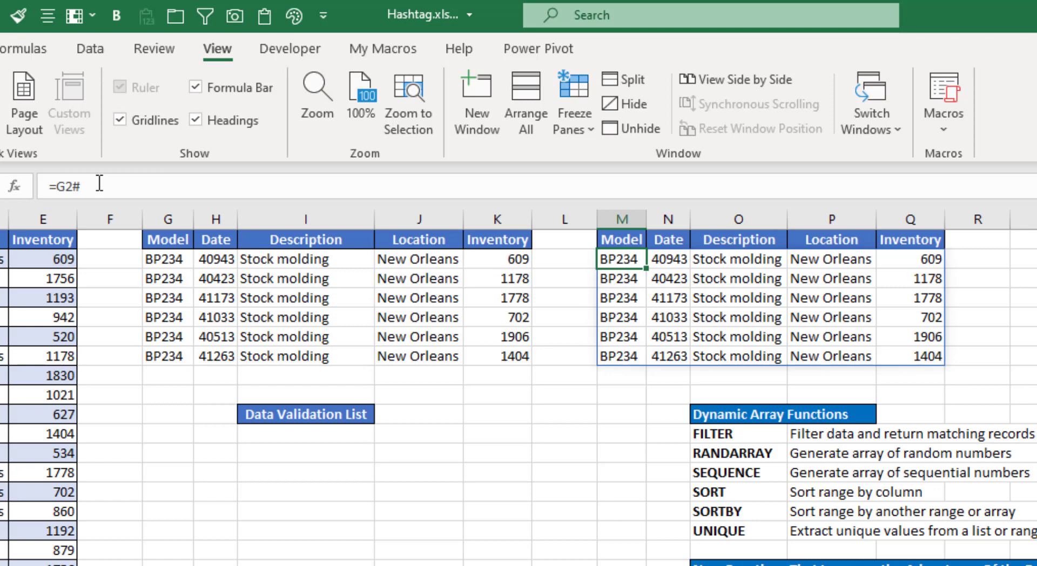
{"action": "key", "text": "Delete"}
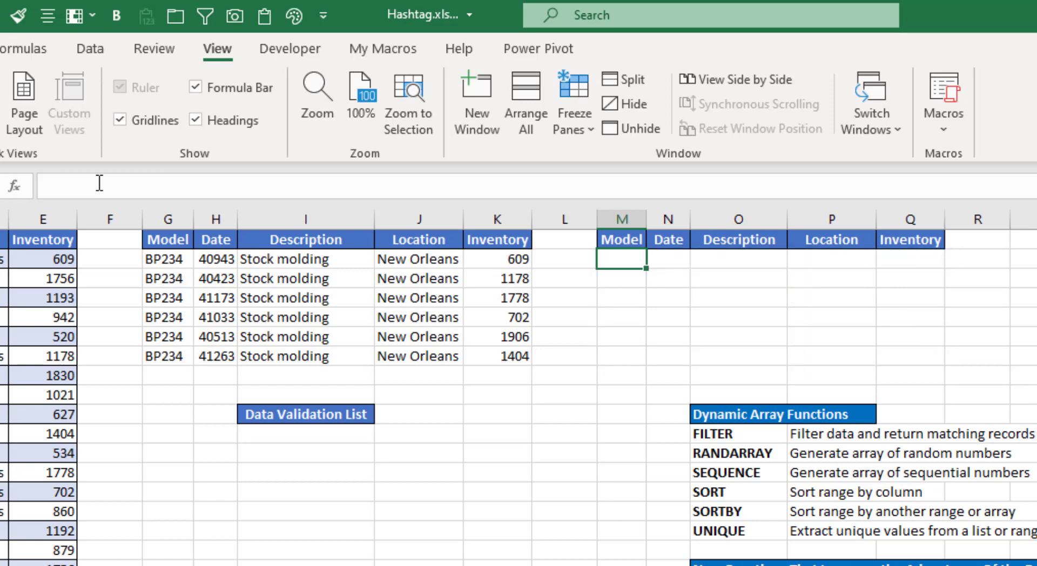
{"action": "type", "text": "="}
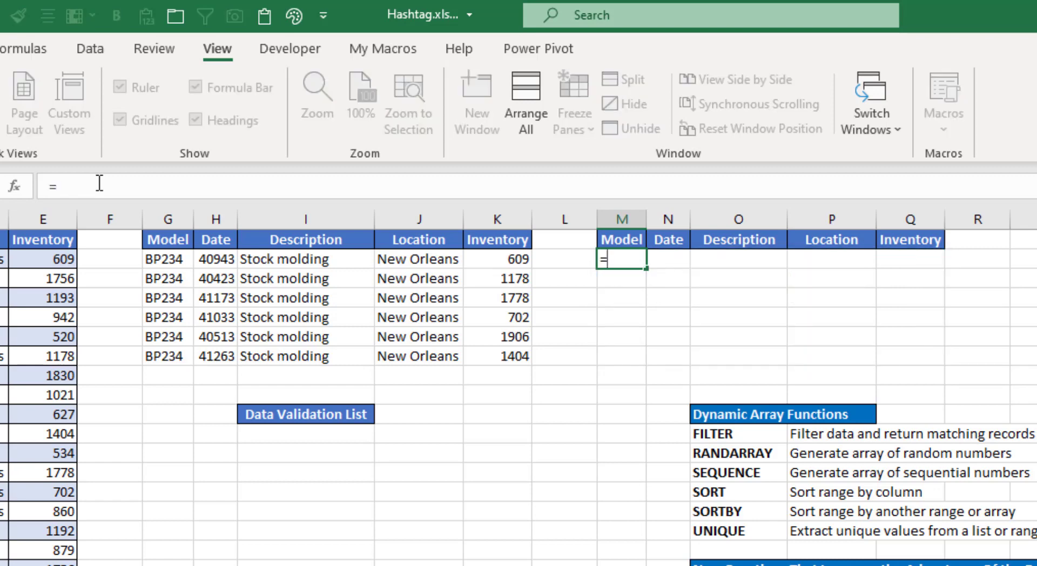
{"action": "type", "text": "g2"}
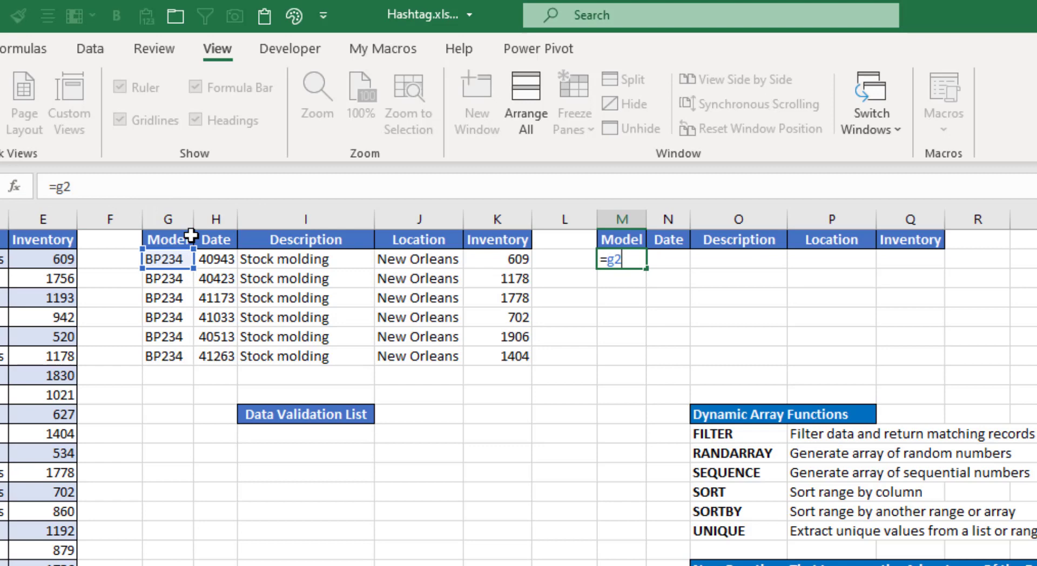
{"action": "type", "text": "#"}
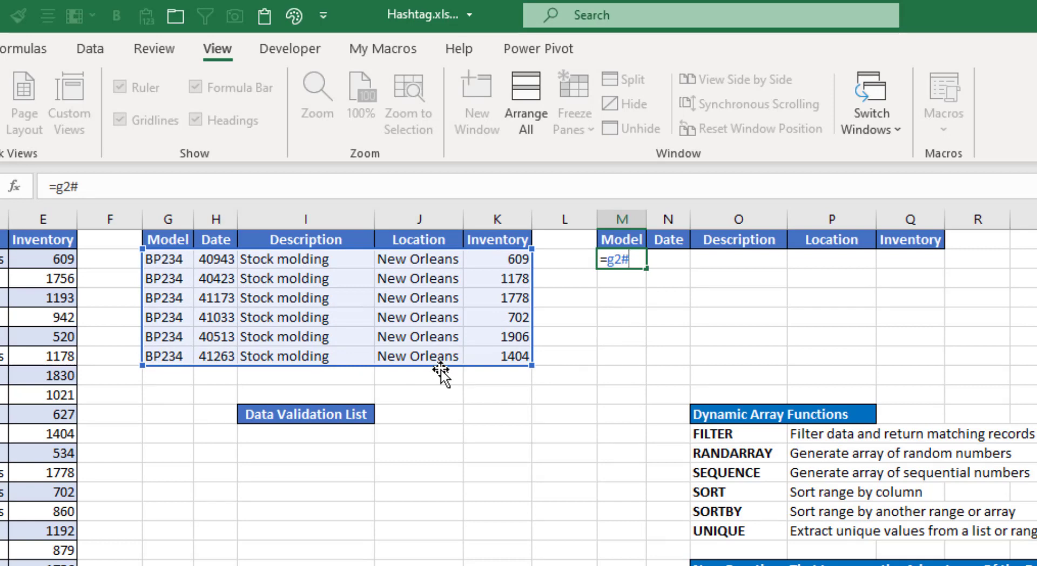
{"action": "key", "text": "Return"}
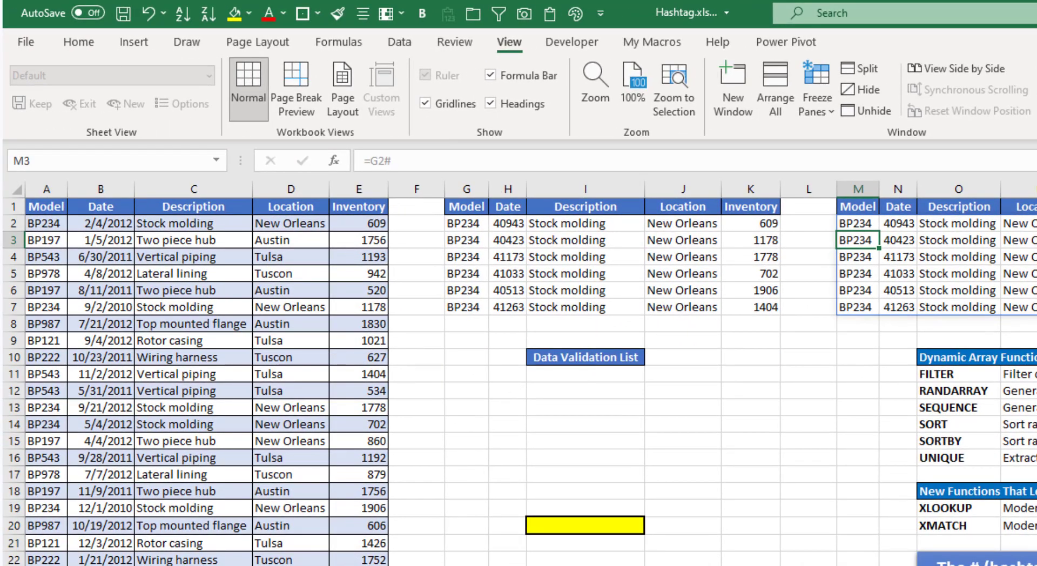
- Enter =UNIQUE(Inventory[Description]) in I11, spilling seven descriptions from Stock molding to Wiring harness
{"action": "left_click", "coordinate": [588, 377]}
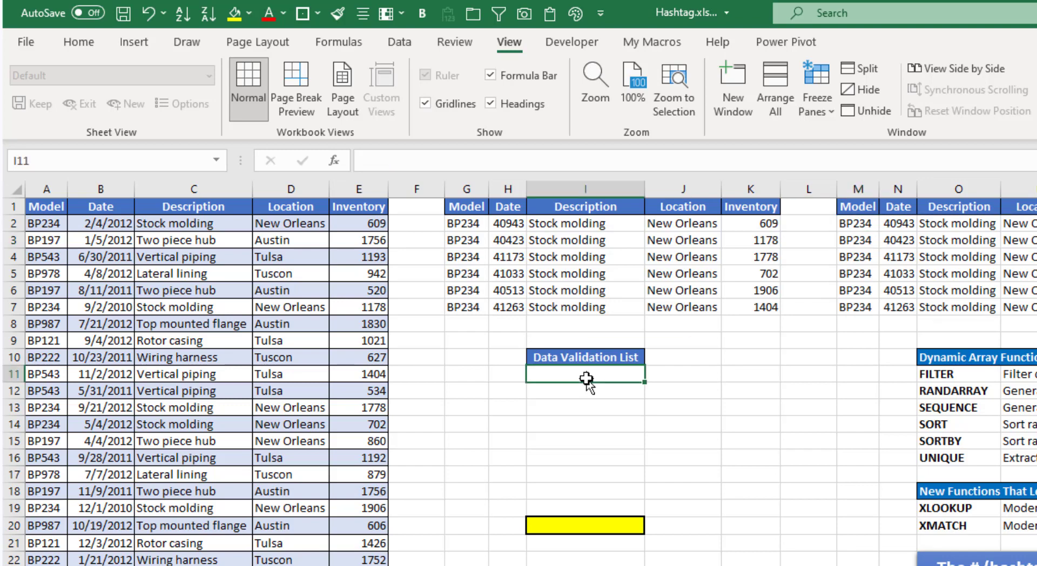
{"action": "type", "text": "=un"}
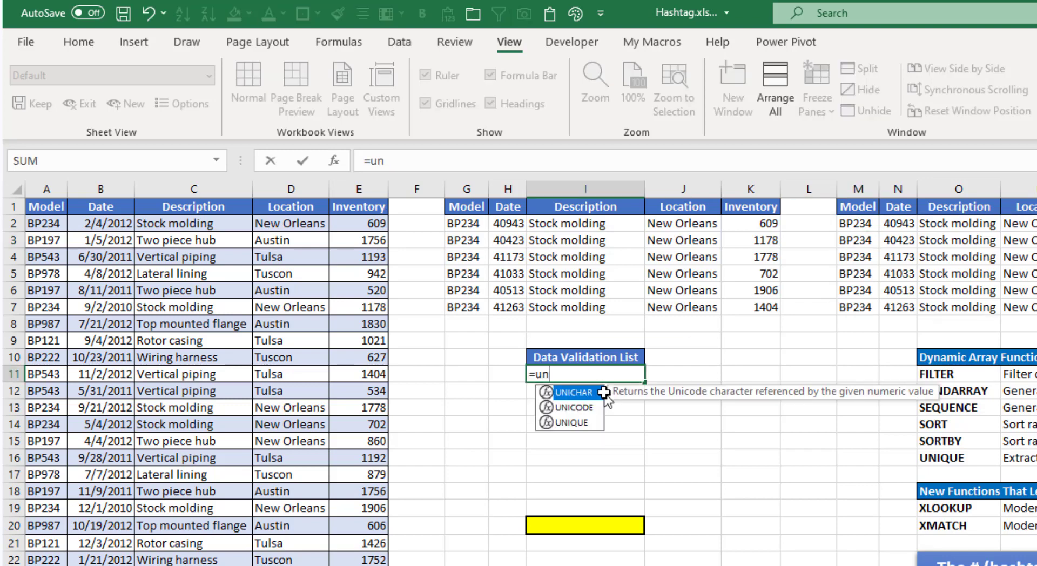
{"action": "key", "text": "Down"}
{"action": "key", "text": "Down"}
{"action": "key", "text": "Tab"}
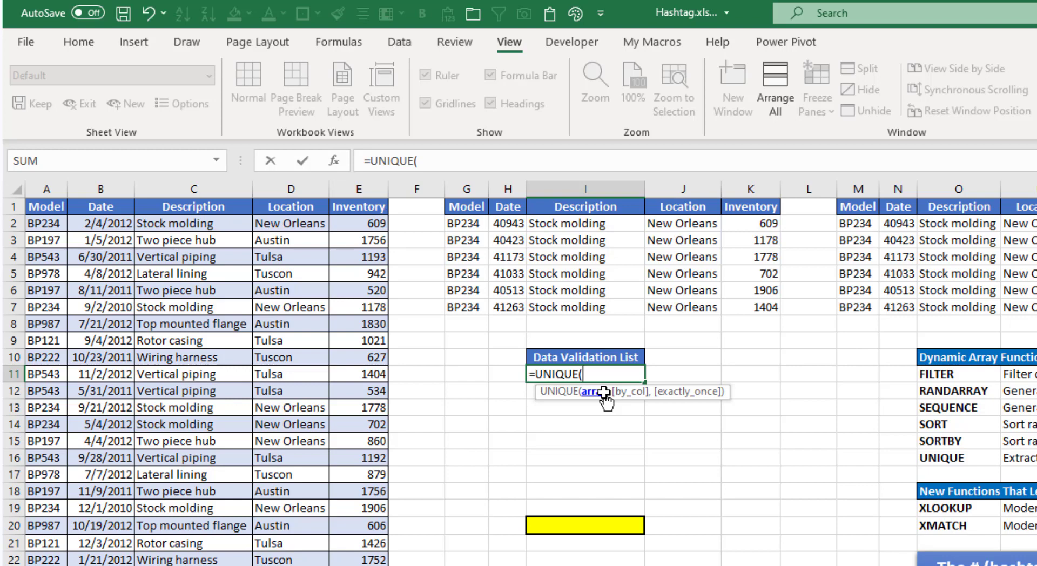
{"action": "type", "text": "in"}
{"action": "key", "text": "Down"}
{"action": "key", "text": "Down"}
{"action": "key", "text": "Down"}
{"action": "key", "text": "Down"}
{"action": "key", "text": "Down"}
{"action": "key", "text": "Down"}
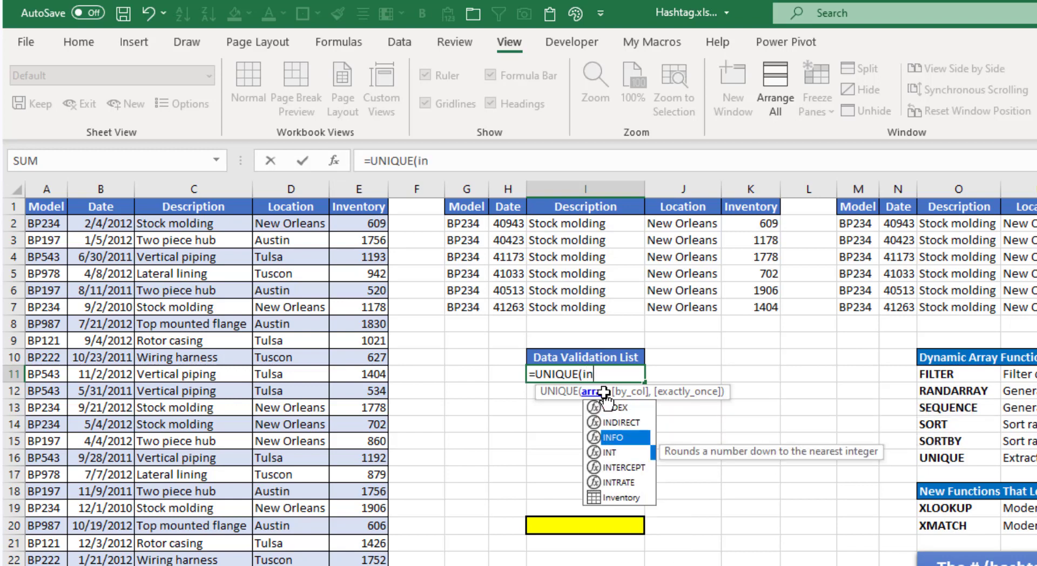
{"action": "key", "text": "Tab"}
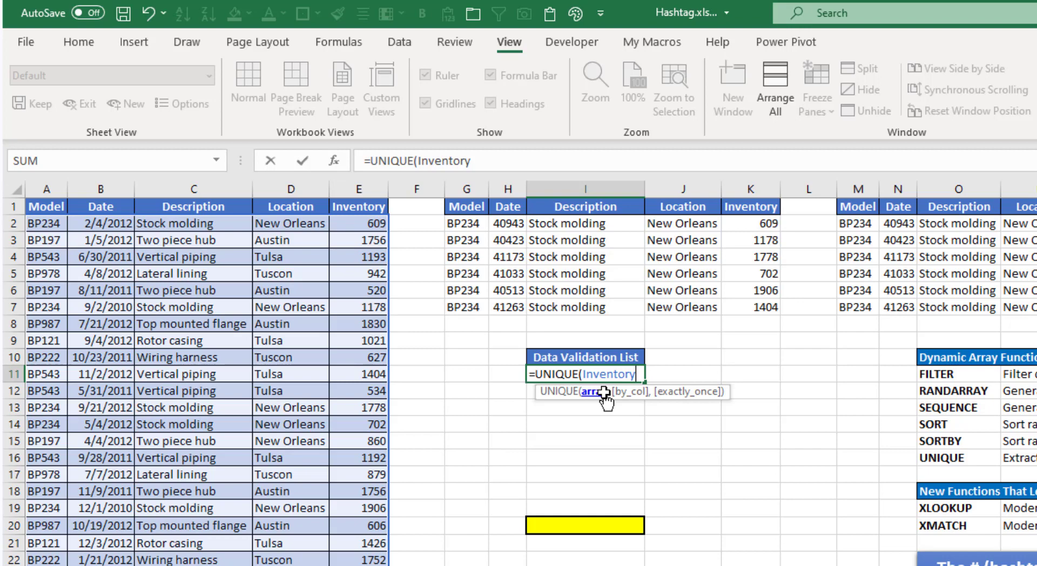
{"action": "type", "text": "[de"}
{"action": "key", "text": "Tab"}
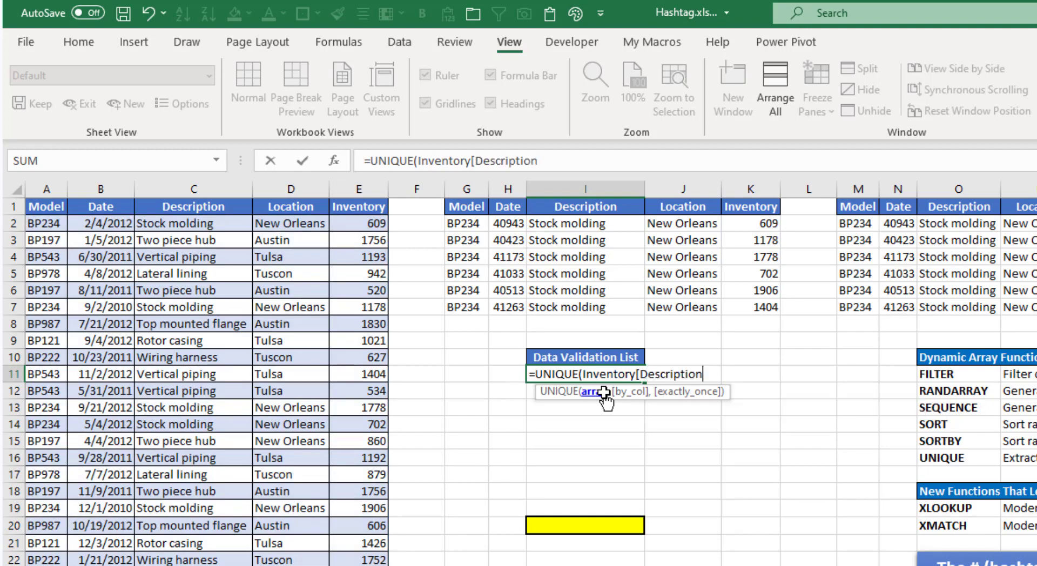
{"action": "type", "text": "]"}
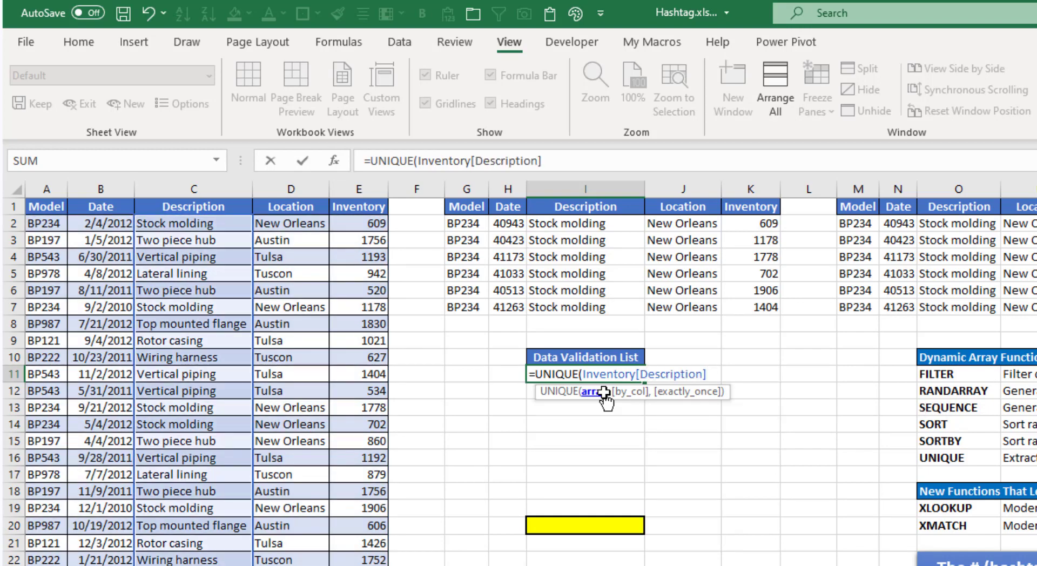
{"action": "type", "text": ")"}
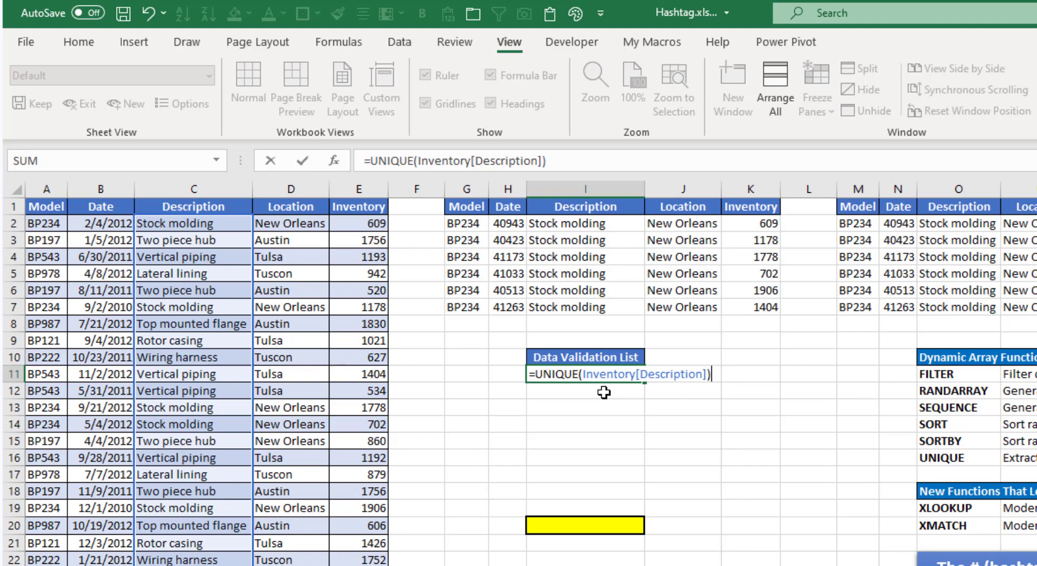
{"action": "key", "text": "Return"}
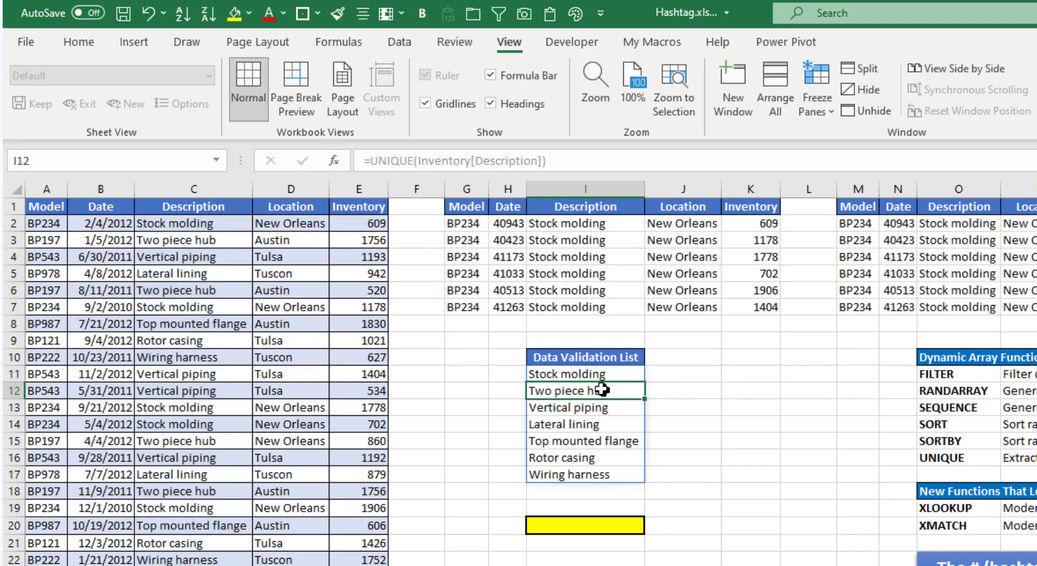
{"action": "left_click", "coordinate": [594, 375]}
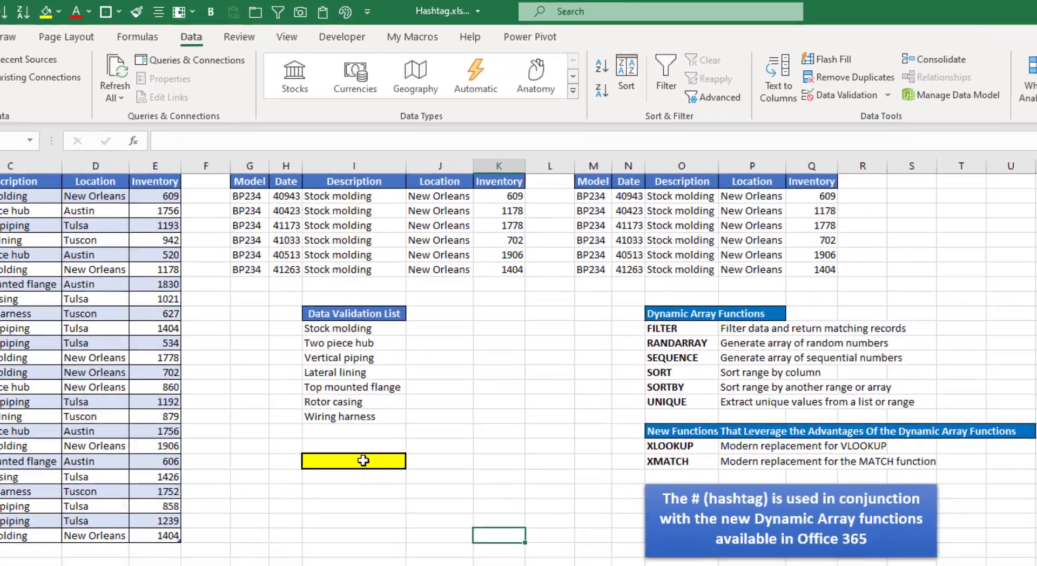
- Give I20 List data validation with source =I11, and check that its dropdown shows only Stock molding
{"action": "left_click", "coordinate": [585, 524]}
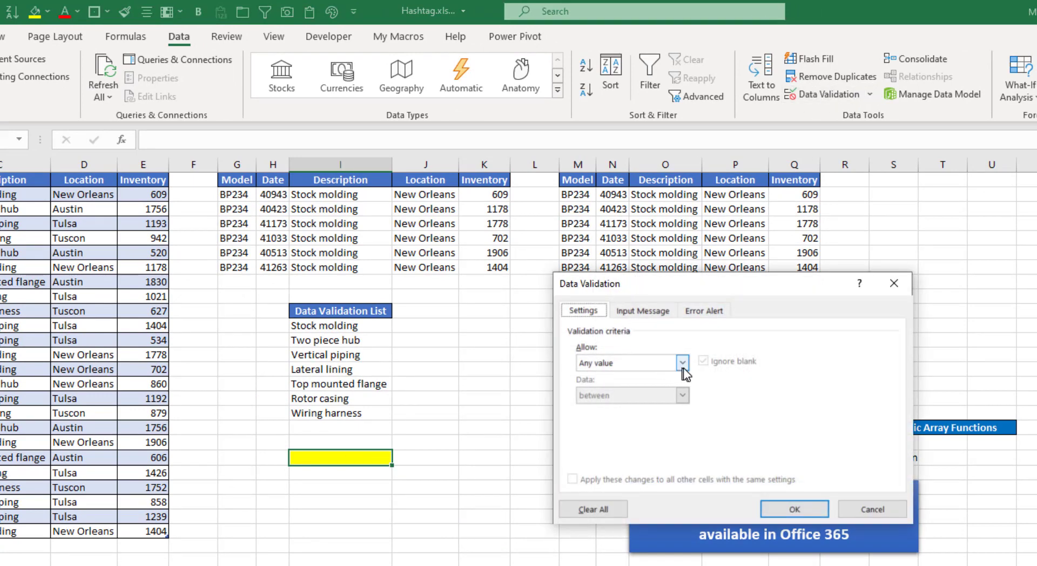
{"action": "left_click", "coordinate": [682, 365]}
{"action": "left_click", "coordinate": [601, 408]}
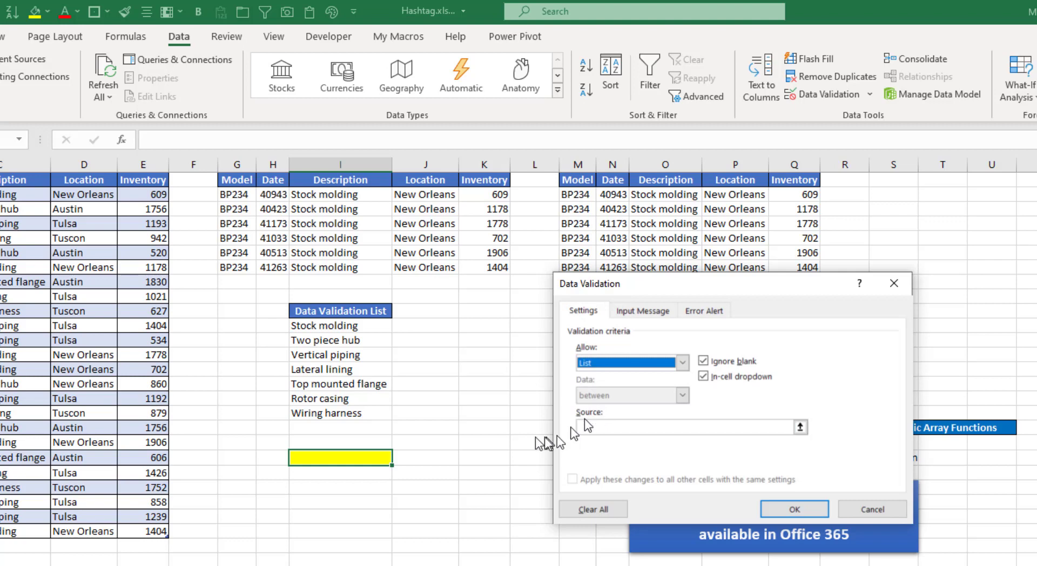
{"action": "left_click", "coordinate": [593, 428]}
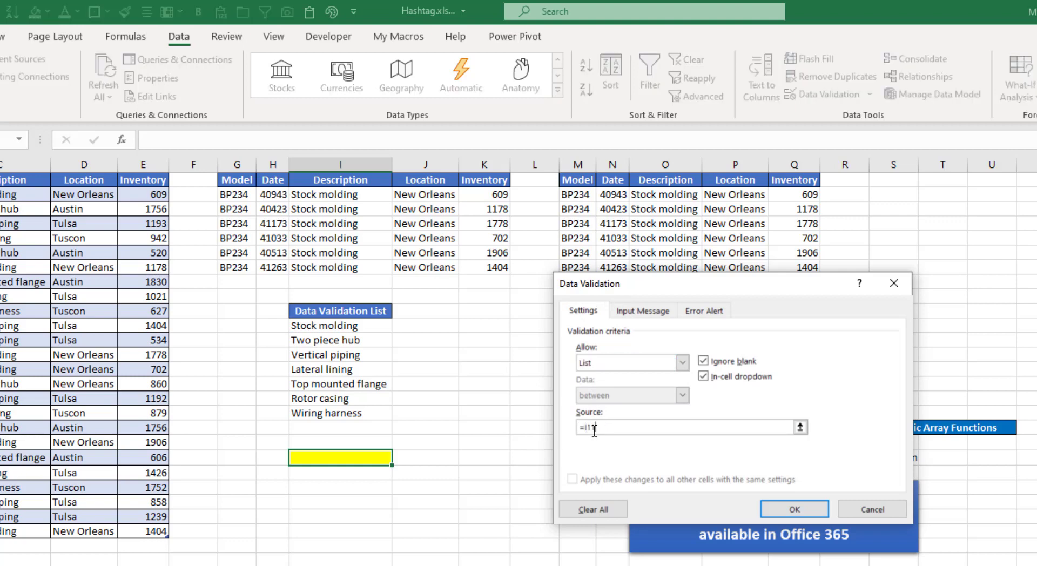
{"action": "type", "text": "=I11"}
{"action": "left_click", "coordinate": [779, 509]}
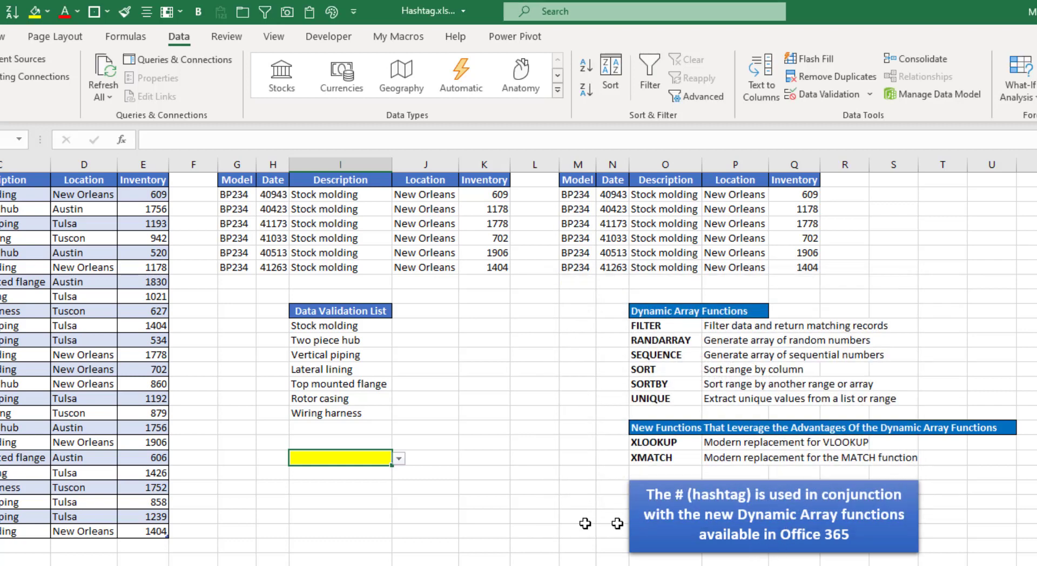
{"action": "left_click", "coordinate": [399, 460]}
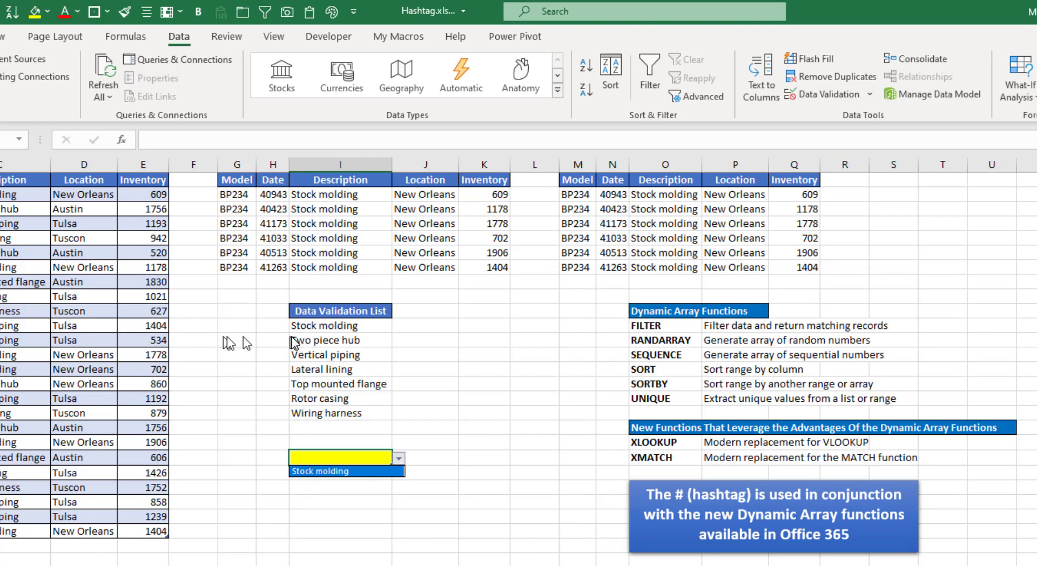
- Change the yellow cell's validation list source to =I11#
{"action": "left_click", "coordinate": [324, 325]}
{"action": "left_click", "coordinate": [329, 325]}
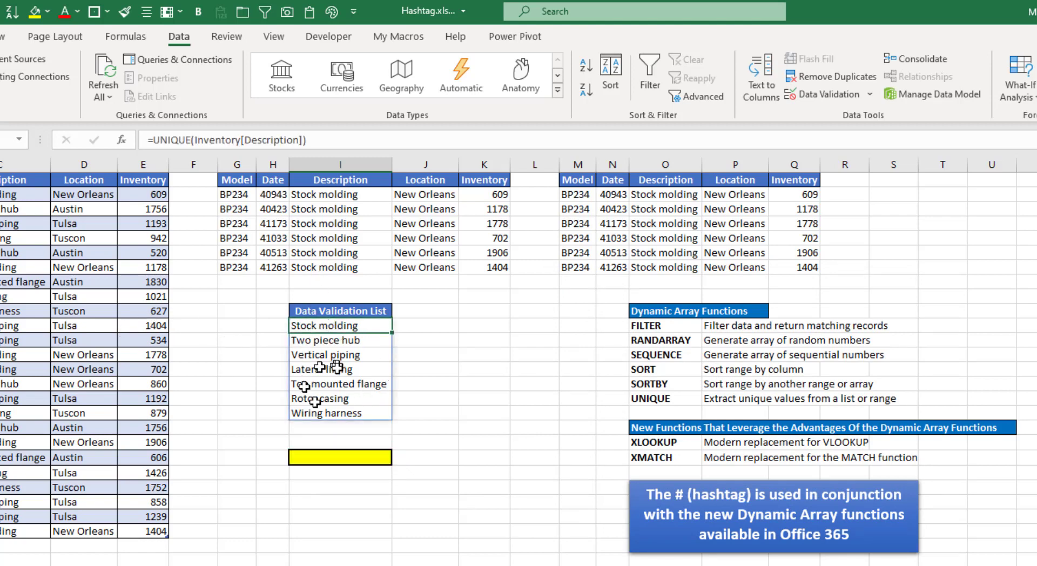
{"action": "left_click", "coordinate": [485, 411]}
{"action": "left_click", "coordinate": [362, 455]}
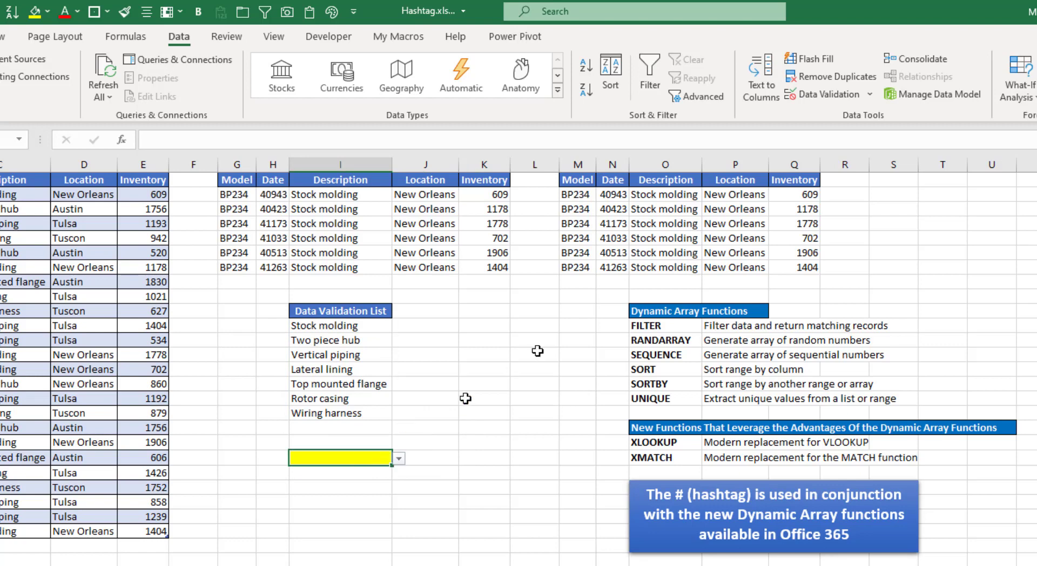
{"action": "left_click", "coordinate": [833, 94]}
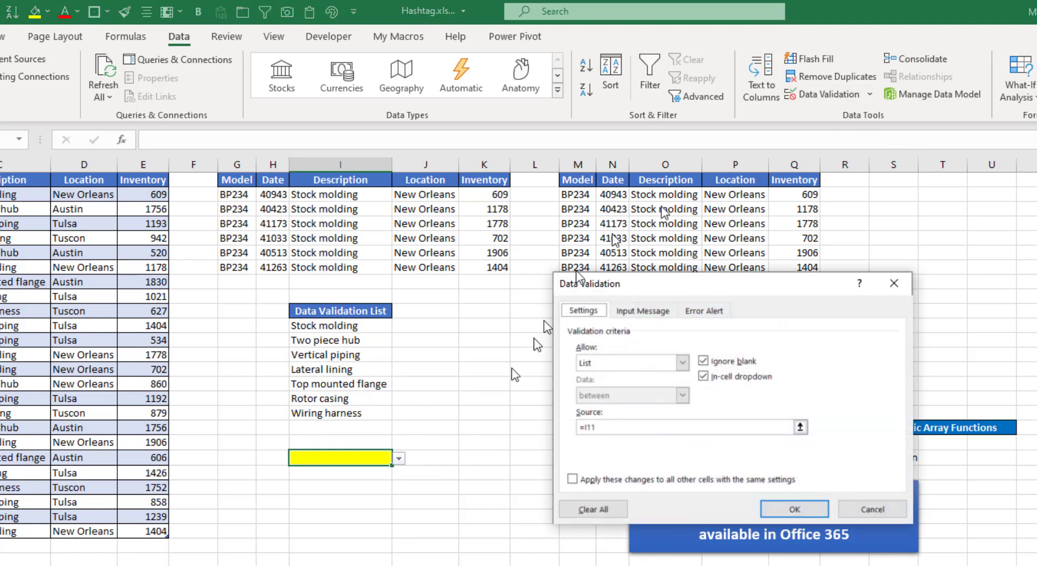
{"action": "left_click", "coordinate": [612, 428]}
{"action": "type", "text": "=I11"}
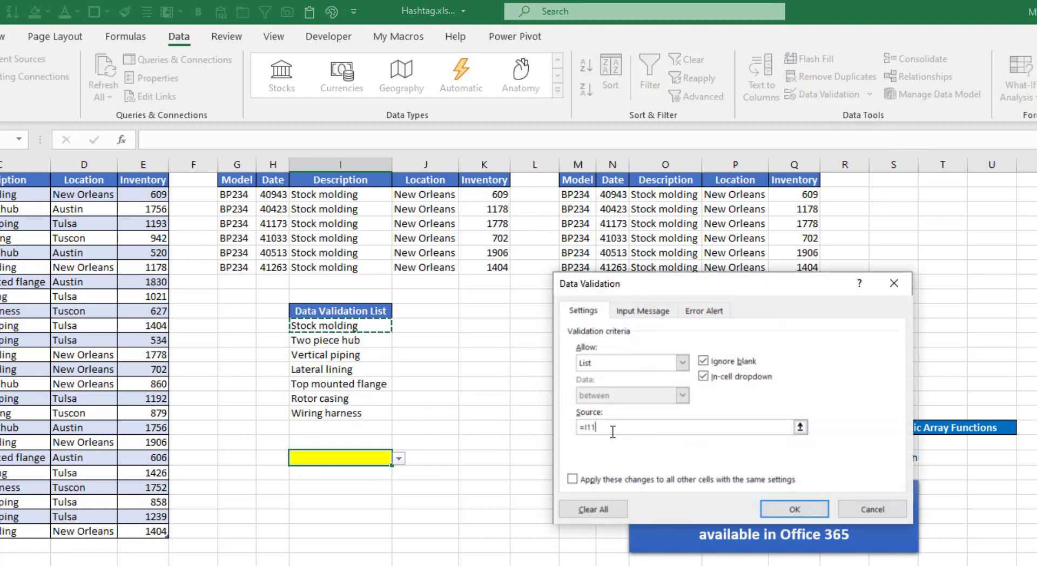
{"action": "type", "text": "#"}
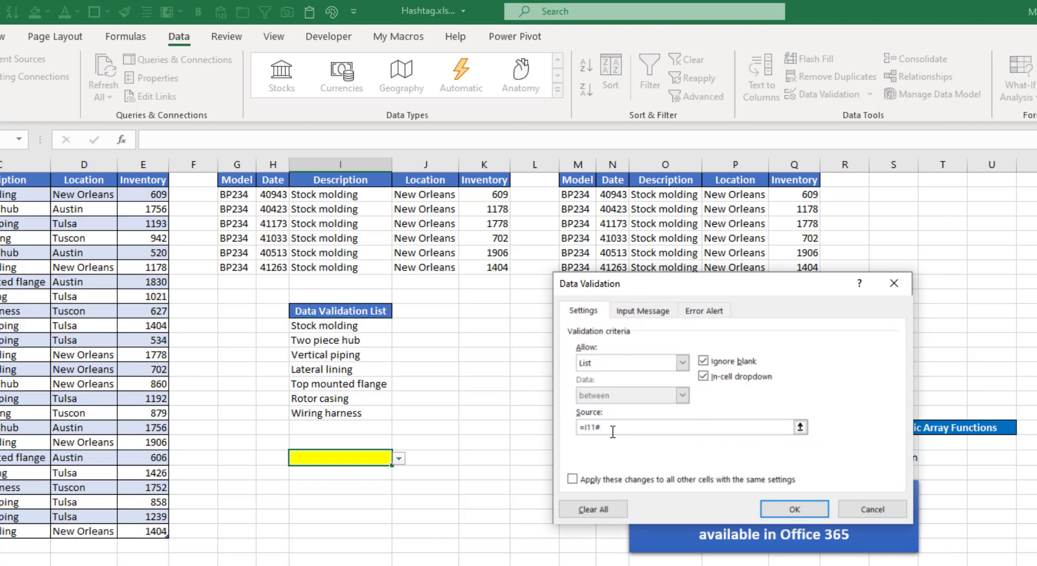
{"action": "left_click", "coordinate": [795, 509]}
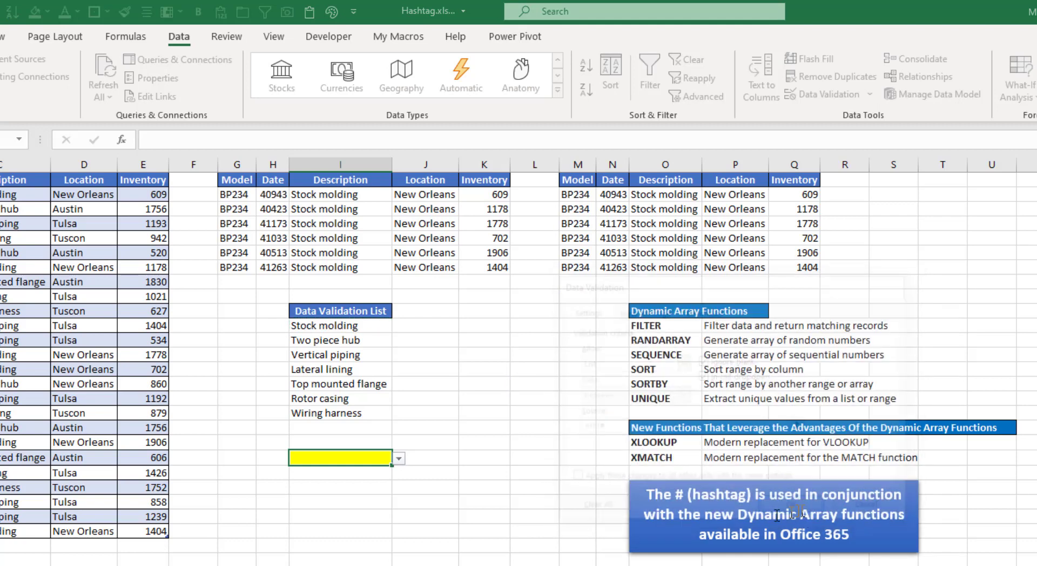
- Pick Stock molding from the yellow cell's seven-item dropdown
{"action": "left_click", "coordinate": [398, 459]}
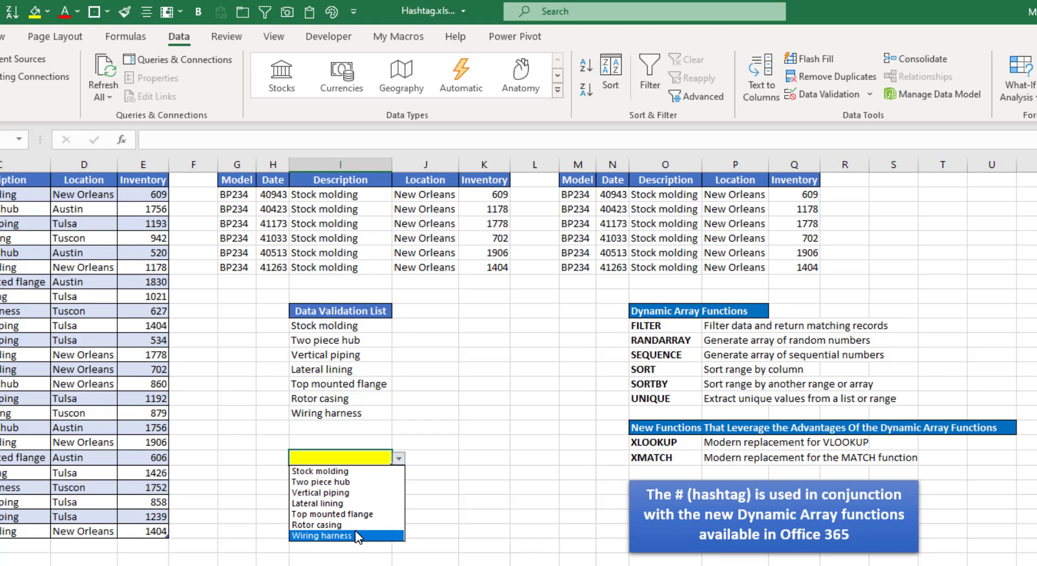
{"action": "key", "text": "Escape"}
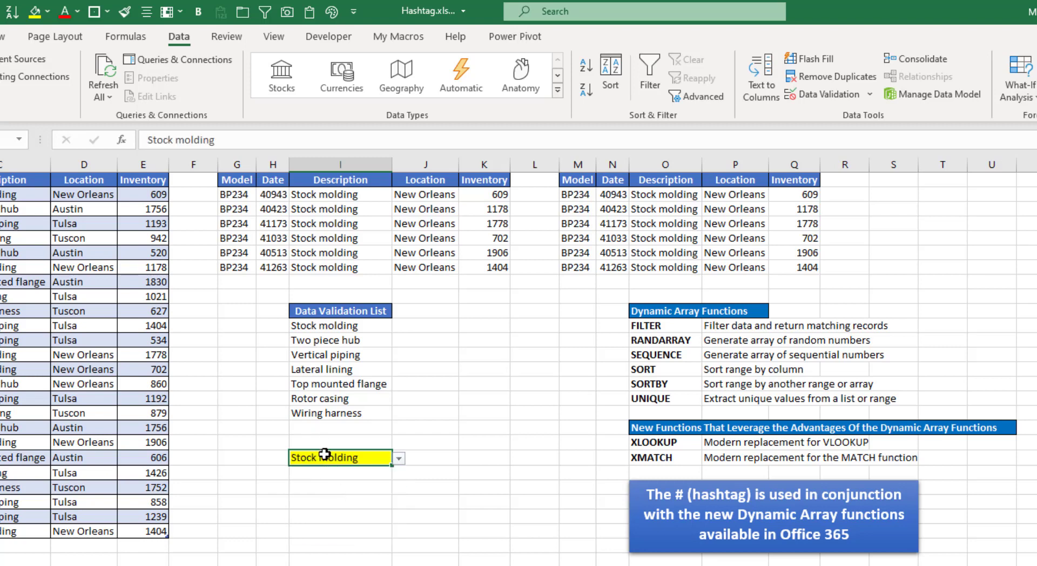
{"action": "left_click", "coordinate": [399, 457]}
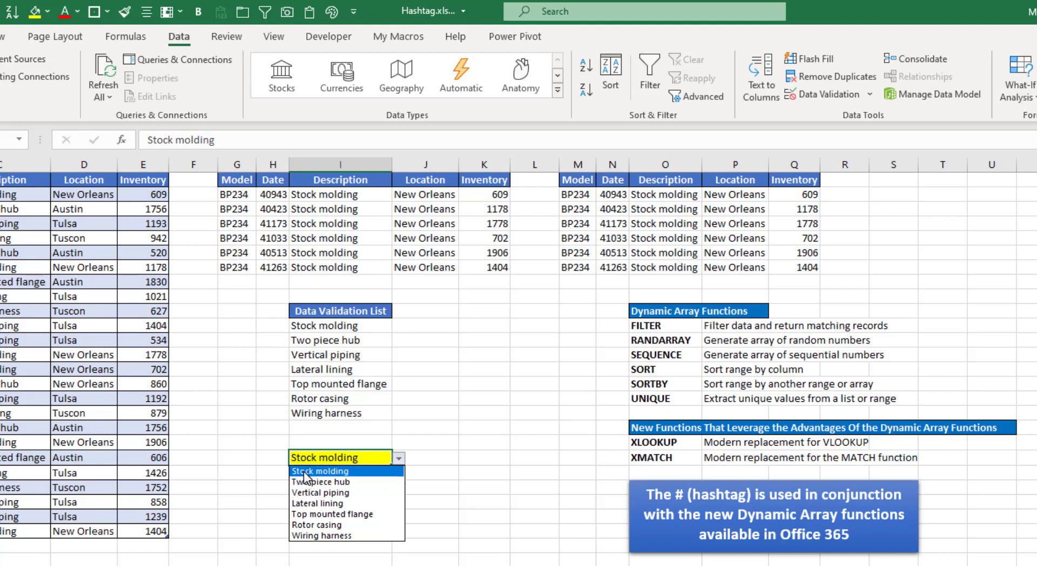
{"action": "left_click", "coordinate": [304, 472]}
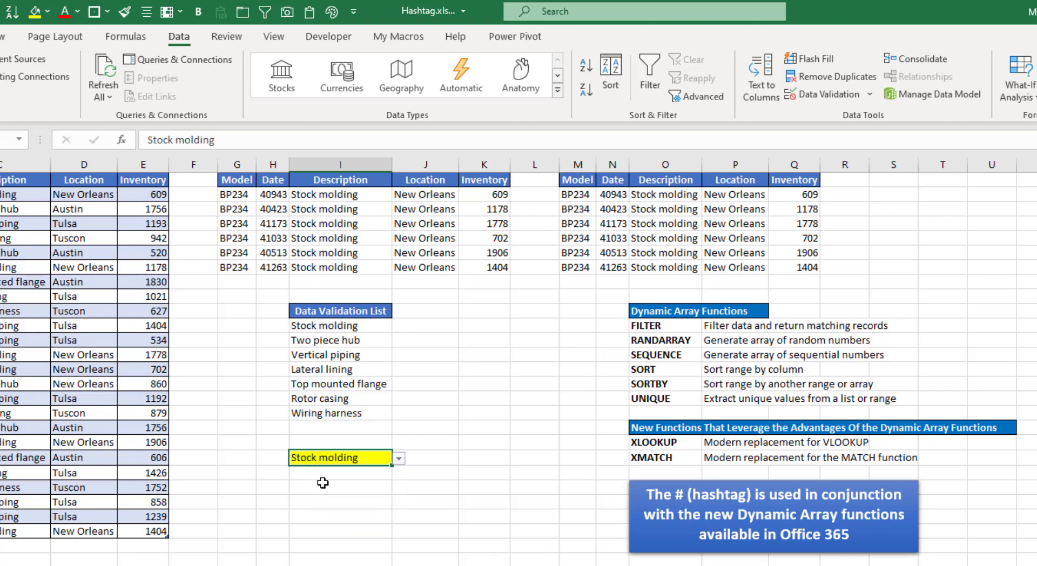
- Change G2's formula to =FILTER(Inventory,Inventory[Description]=I20)
{"action": "left_click", "coordinate": [233, 196]}
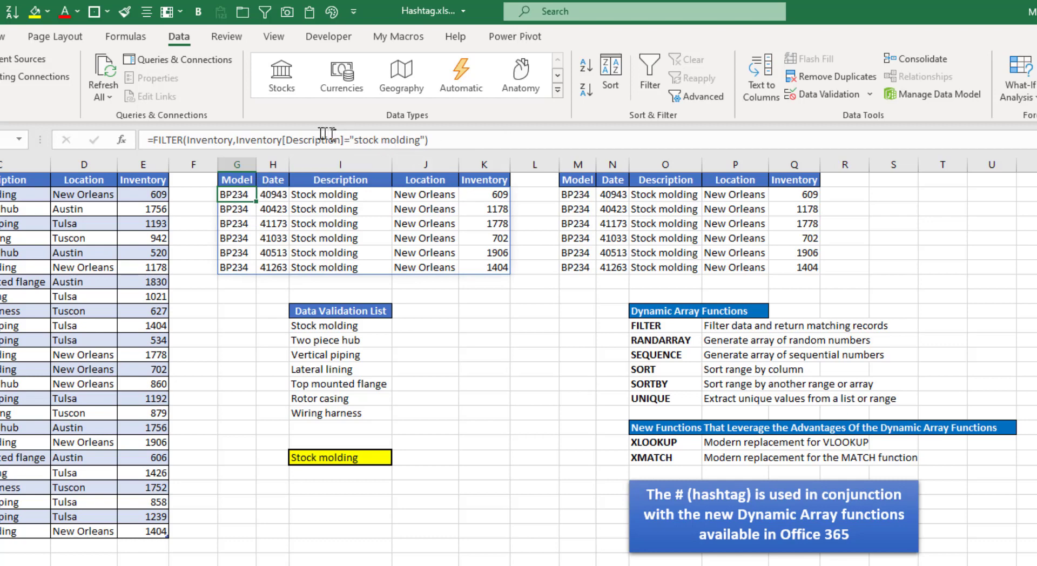
{"action": "left_click", "coordinate": [432, 139]}
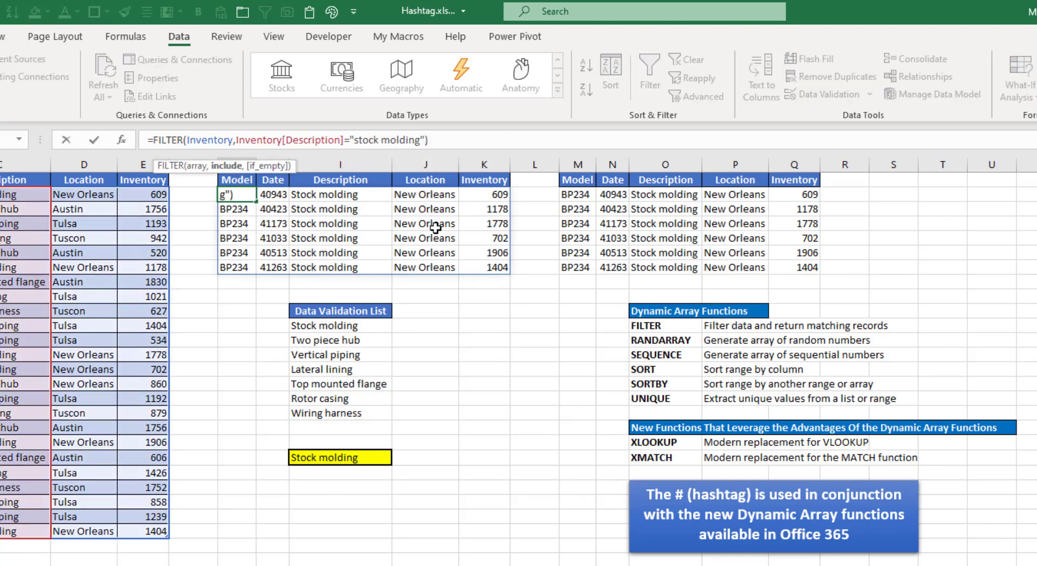
{"action": "key", "text": "BackSpace"}
{"action": "key", "text": "BackSpace"}
{"action": "key", "text": "BackSpace"}
{"action": "key", "text": "BackSpace"}
{"action": "key", "text": "BackSpace"}
{"action": "key", "text": "BackSpace"}
{"action": "key", "text": "BackSpace"}
{"action": "key", "text": "BackSpace"}
{"action": "key", "text": "BackSpace"}
{"action": "key", "text": "BackSpace"}
{"action": "key", "text": "BackSpace"}
{"action": "key", "text": "BackSpace"}
{"action": "key", "text": "BackSpace"}
{"action": "key", "text": "BackSpace"}
{"action": "key", "text": "BackSpace"}
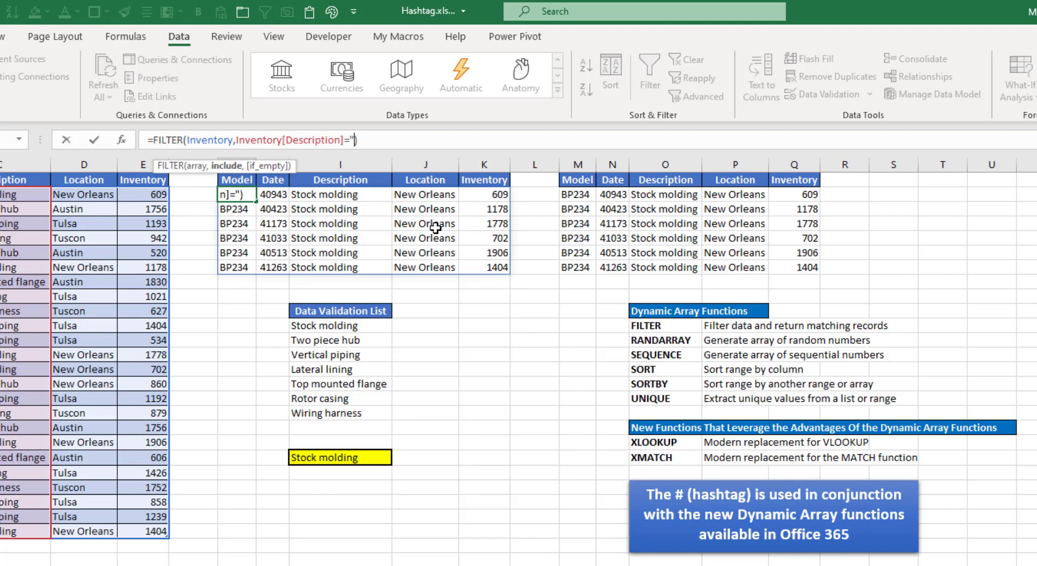
{"action": "left_click", "coordinate": [347, 456]}
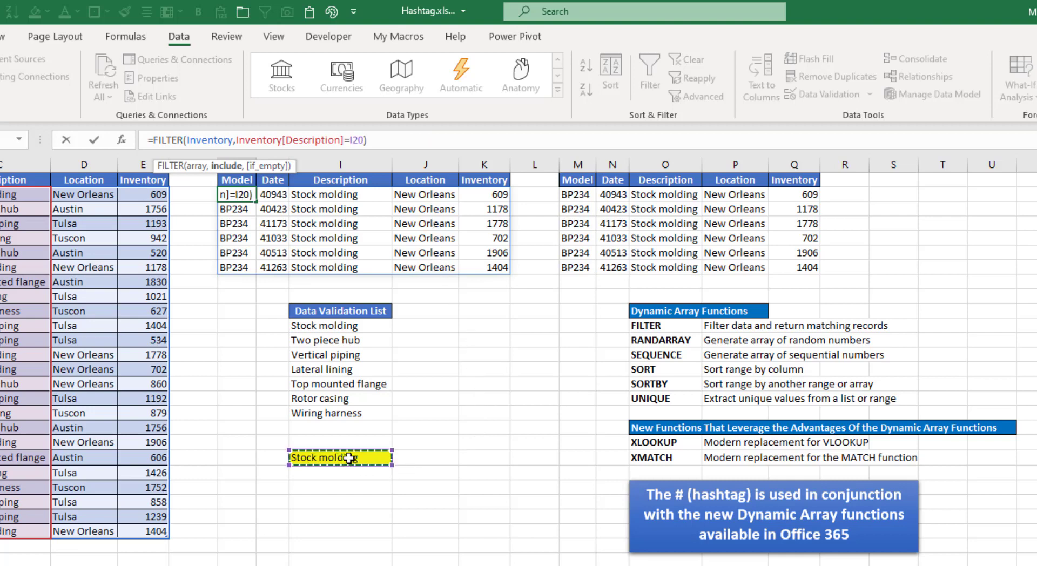
{"action": "key", "text": "Return"}
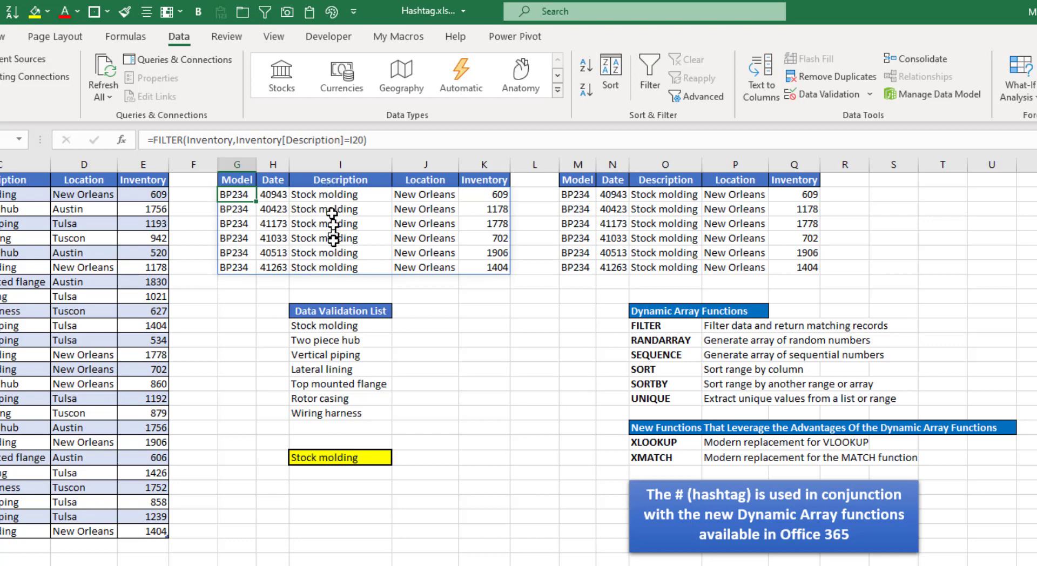
- Choose Two piece hub in the yellow dropdown and check M2's =G2# formula
{"action": "left_click", "coordinate": [324, 458]}
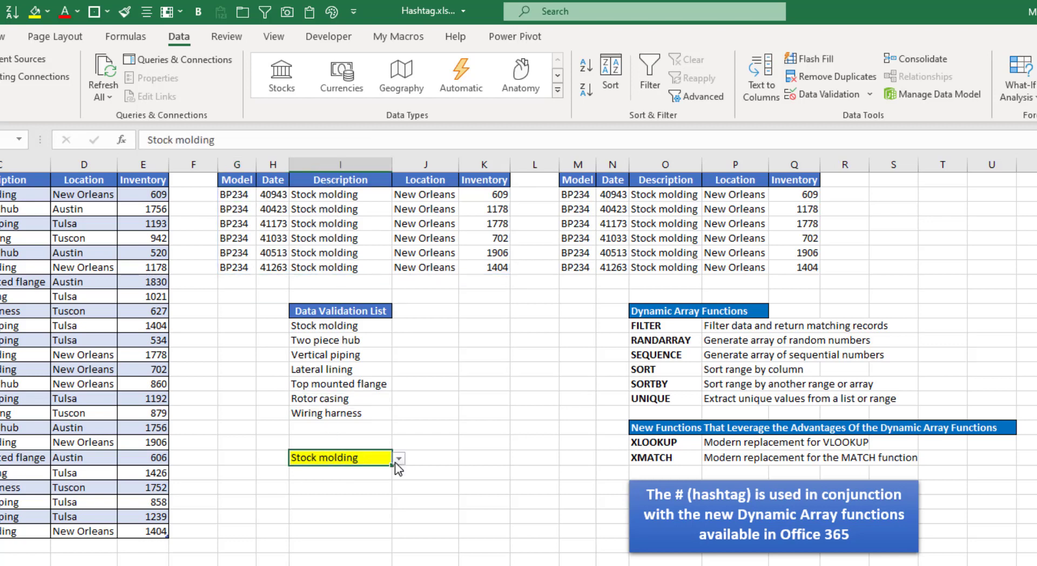
{"action": "left_click", "coordinate": [394, 461]}
{"action": "left_click", "coordinate": [370, 481]}
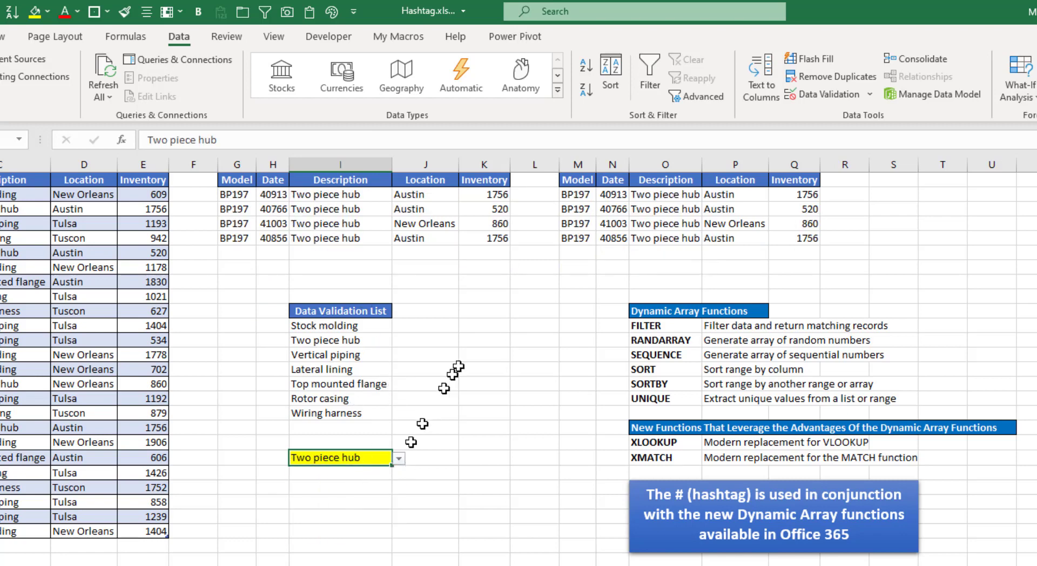
{"action": "left_click", "coordinate": [576, 195]}
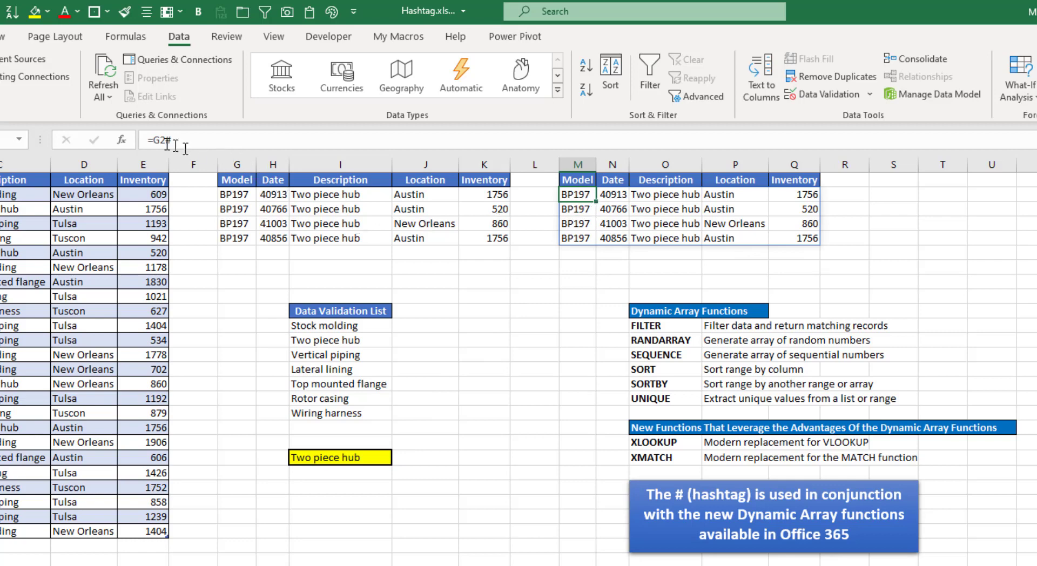
- Choose Lateral lining, then Top mounted flange, in the yellow dropdown
{"action": "left_click", "coordinate": [383, 457]}
{"action": "left_click", "coordinate": [401, 458]}
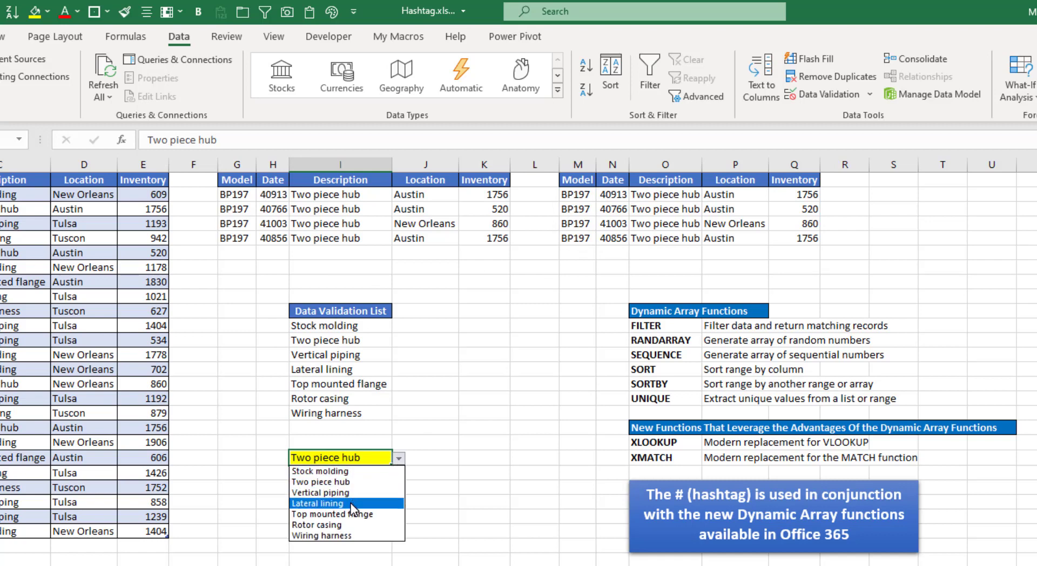
{"action": "left_click", "coordinate": [351, 503]}
{"action": "left_click", "coordinate": [400, 458]}
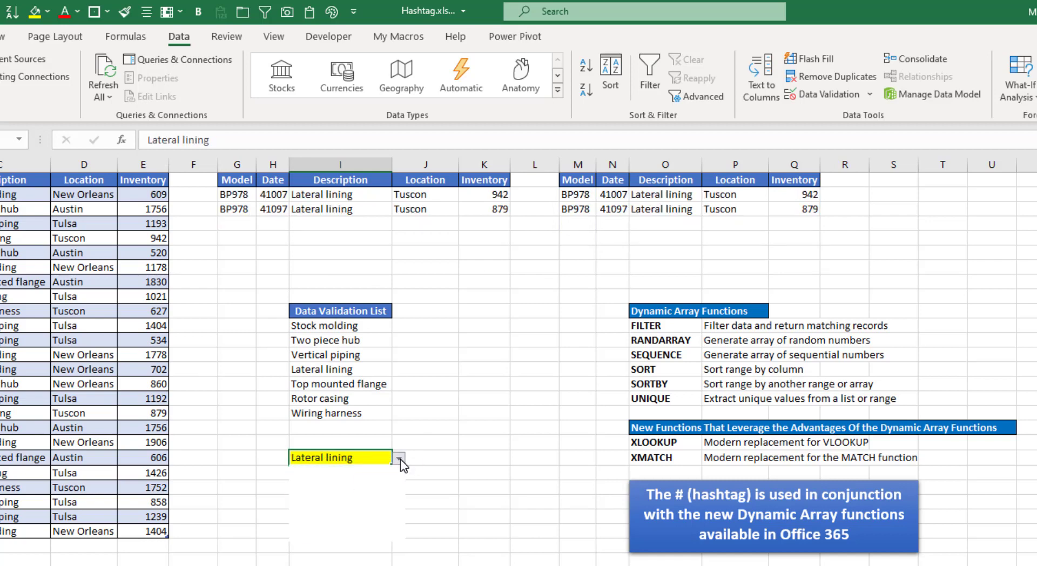
{"action": "left_click", "coordinate": [367, 516]}
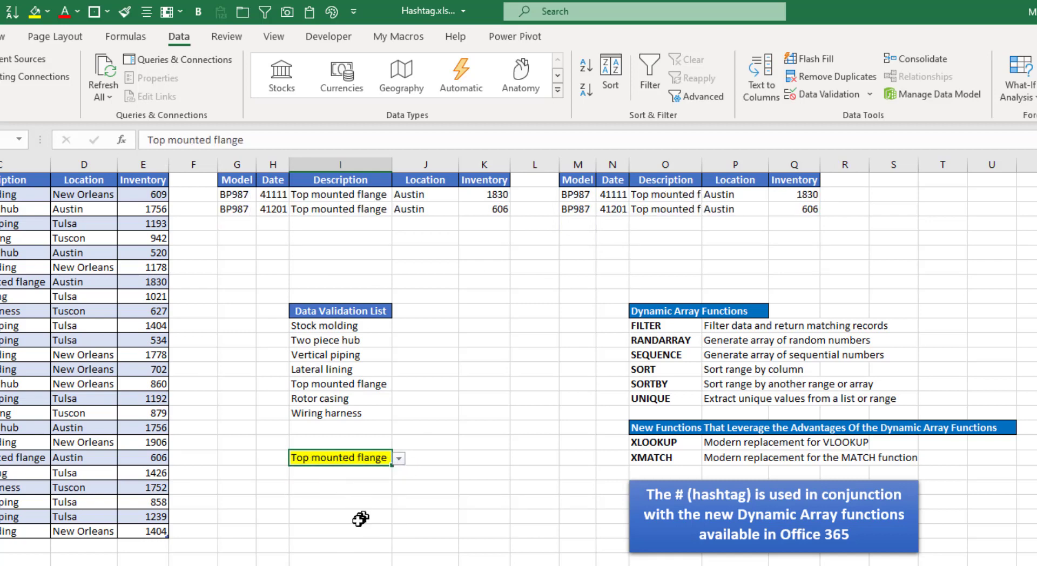